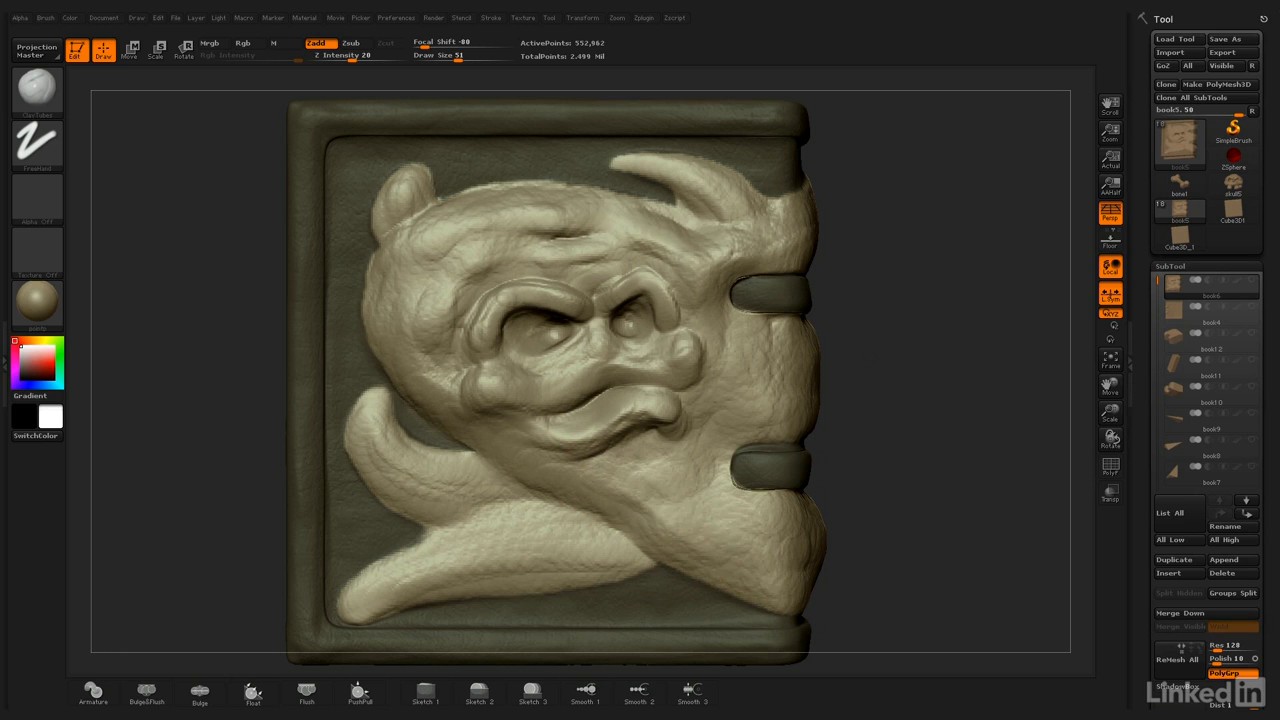
# Examine the masked relief on both book covers: the horned face on the front and the tendrils on the back.
pyautogui.moveTo(743, 410)
pyautogui.mouseDown(button='right')
pyautogui.moveTo(655, 410)
pyautogui.moveTo(730, 410)
pyautogui.mouseUp(button='right')
pyautogui.moveTo(694, 318)
pyautogui.mouseDown()
pyautogui.moveTo(634, 217)
pyautogui.moveTo(654, 206)
pyautogui.moveTo(650, 250)
pyautogui.mouseUp()
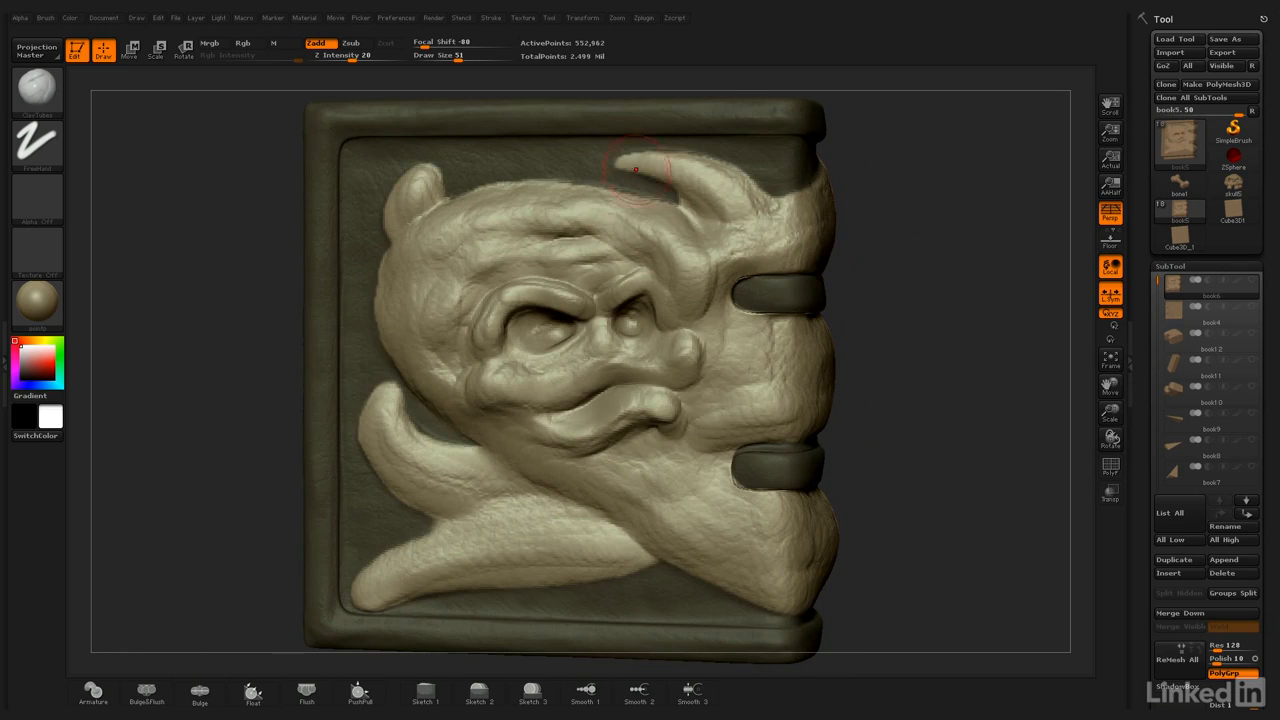
pyautogui.moveTo(830, 210); pyautogui.dragTo(918, 209, button='right')
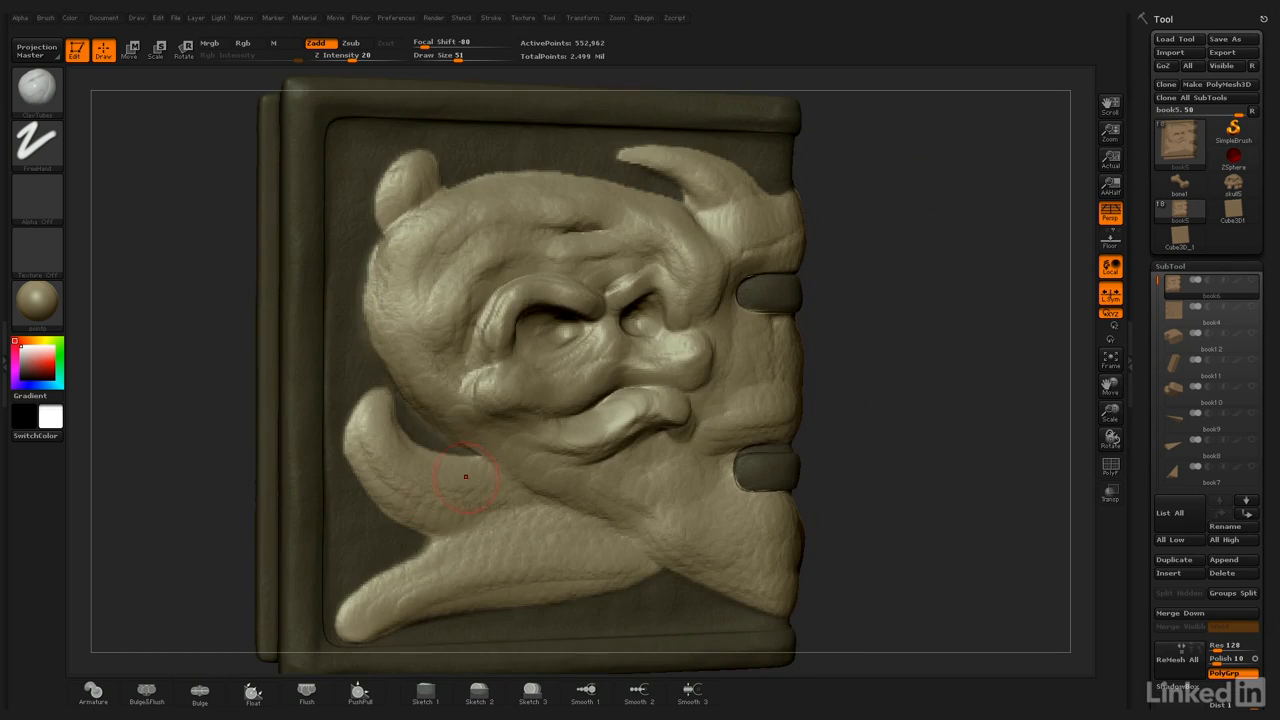
pyautogui.keyDown('alt'); pyautogui.moveTo(909, 463); pyautogui.dragTo(819, 378, button='right'); pyautogui.keyUp('alt')
pyautogui.moveTo(368, 462)
pyautogui.mouseDown()
pyautogui.moveTo(474, 446)
pyautogui.moveTo(429, 471)
pyautogui.moveTo(530, 480)
pyautogui.mouseUp()
pyautogui.moveTo(420, 332); pyautogui.dragTo(457, 330, button='right')
pyautogui.moveTo(460, 368); pyautogui.dragTo(405, 362)
pyautogui.moveTo(485, 428); pyautogui.dragTo(563, 408)
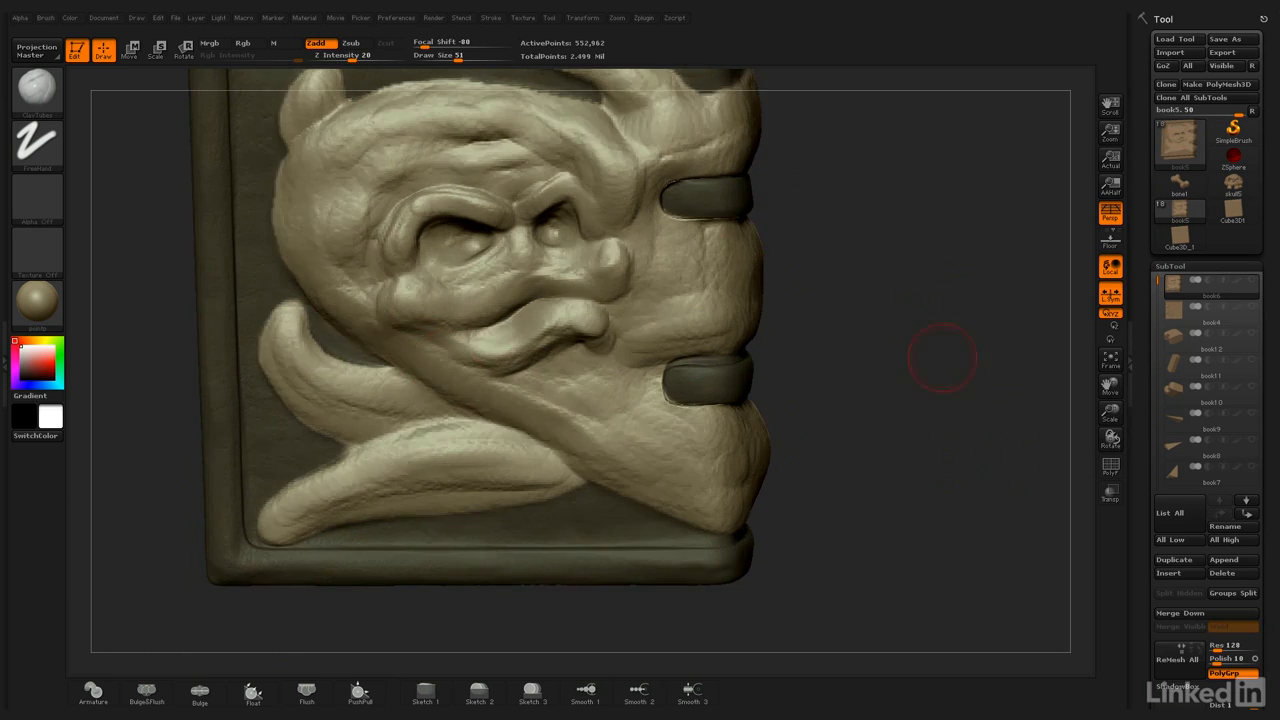
pyautogui.moveTo(937, 357); pyautogui.dragTo(929, 343, button='right')
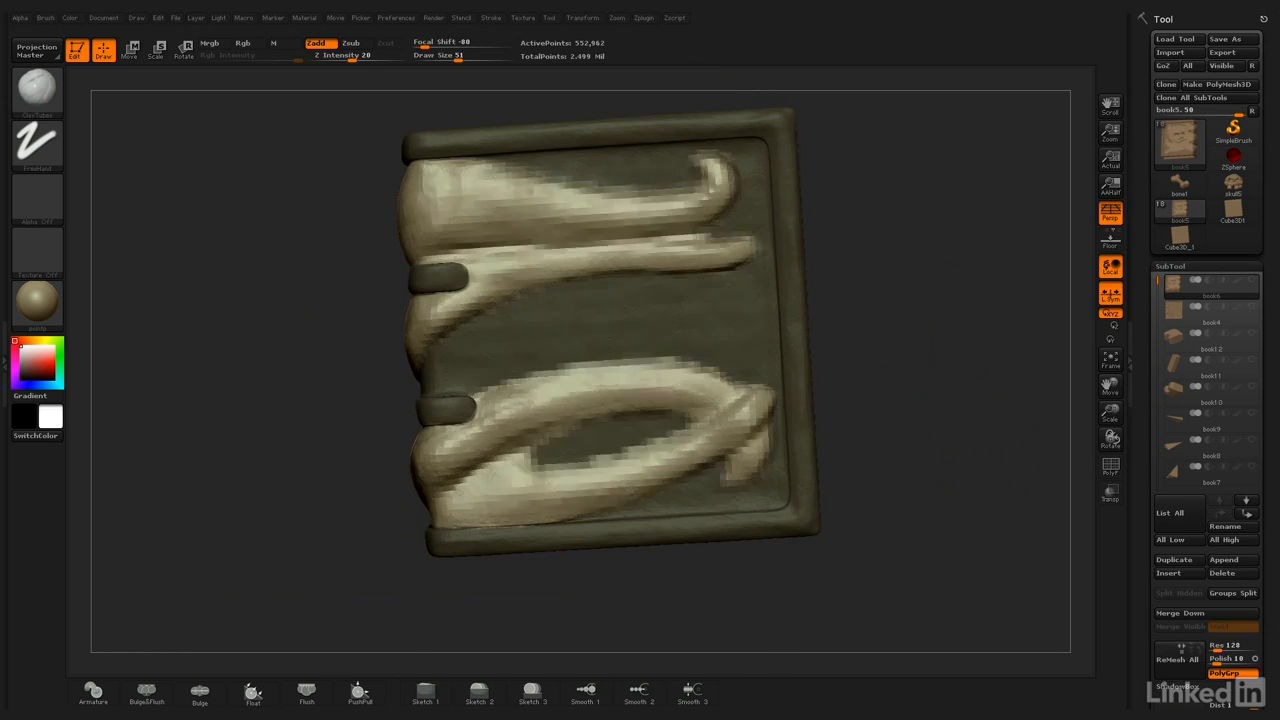
pyautogui.keyDown('ctrl'); pyautogui.moveTo(891, 226); pyautogui.dragTo(891, 270, button='right'); pyautogui.keyUp('ctrl')
pyautogui.moveTo(762, 165)
pyautogui.mouseDown()
pyautogui.moveTo(389, 223)
pyautogui.moveTo(757, 168)
pyautogui.moveTo(425, 191)
pyautogui.moveTo(612, 212)
pyautogui.moveTo(765, 172)
pyautogui.mouseUp()
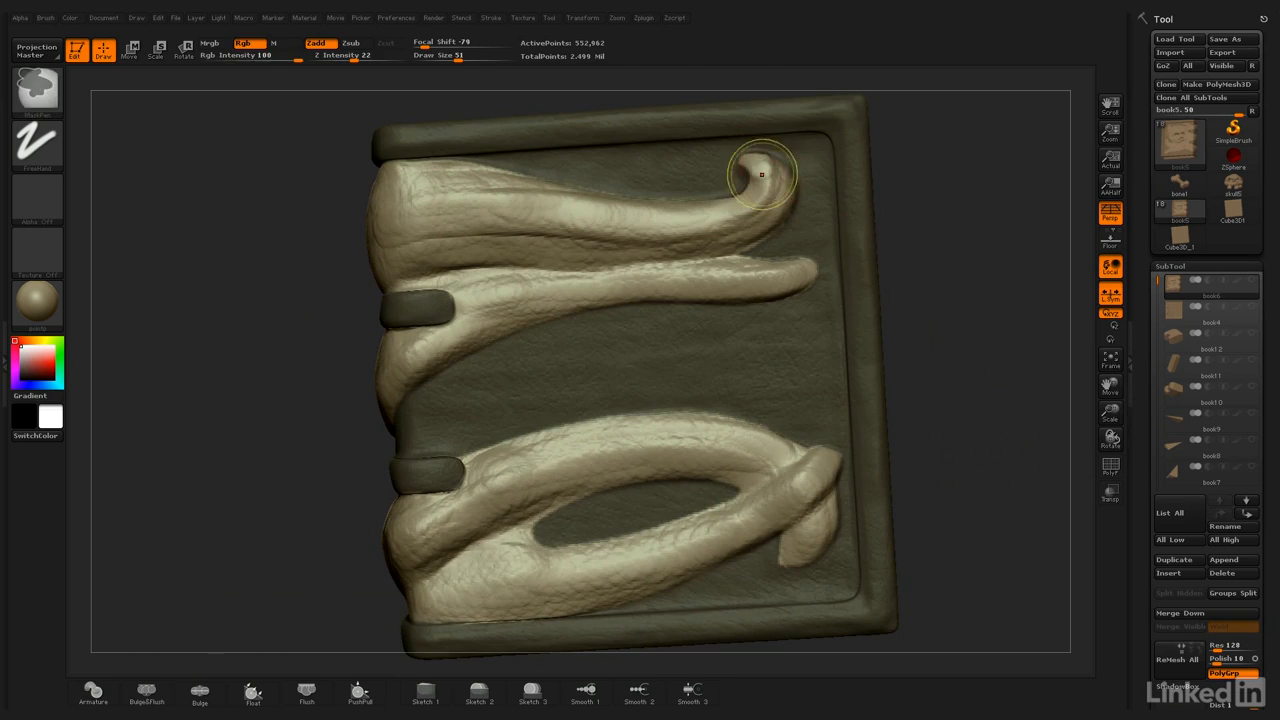
pyautogui.moveTo(625, 564); pyautogui.dragTo(500, 572)
pyautogui.moveTo(680, 552)
pyautogui.mouseDown()
pyautogui.moveTo(485, 578)
pyautogui.moveTo(600, 578)
pyautogui.mouseUp()
pyautogui.moveTo(998, 322); pyautogui.dragTo(928, 335)
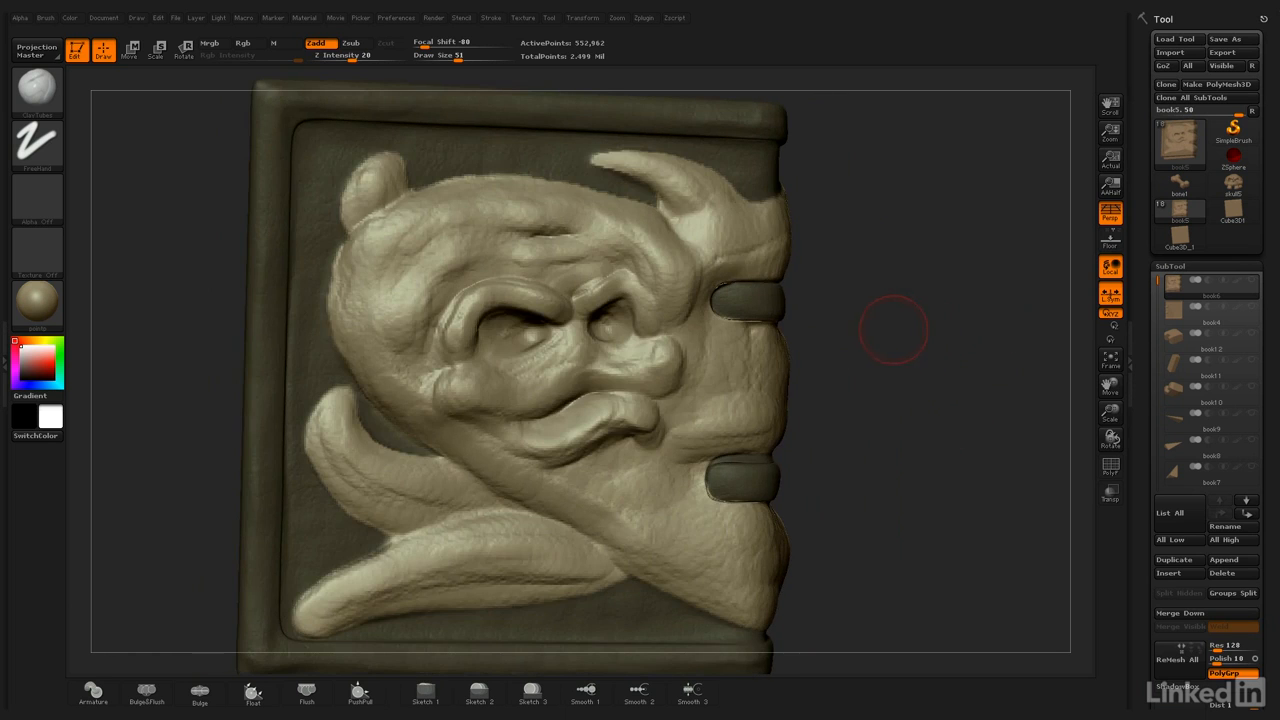
pyautogui.keyDown('alt'); pyautogui.moveTo(914, 336); pyautogui.dragTo(870, 340); pyautogui.keyUp('alt')
pyautogui.moveTo(946, 333); pyautogui.dragTo(952, 329)
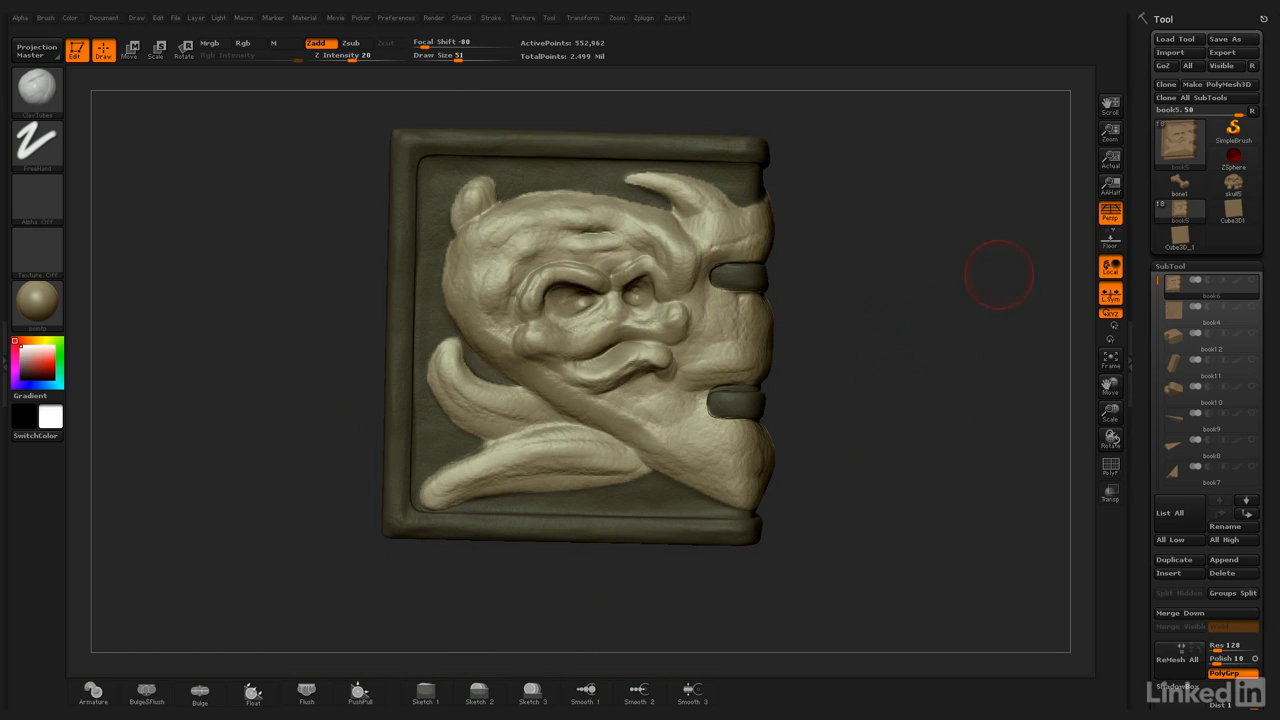
pyautogui.moveTo(951, 306); pyautogui.dragTo(914, 304)
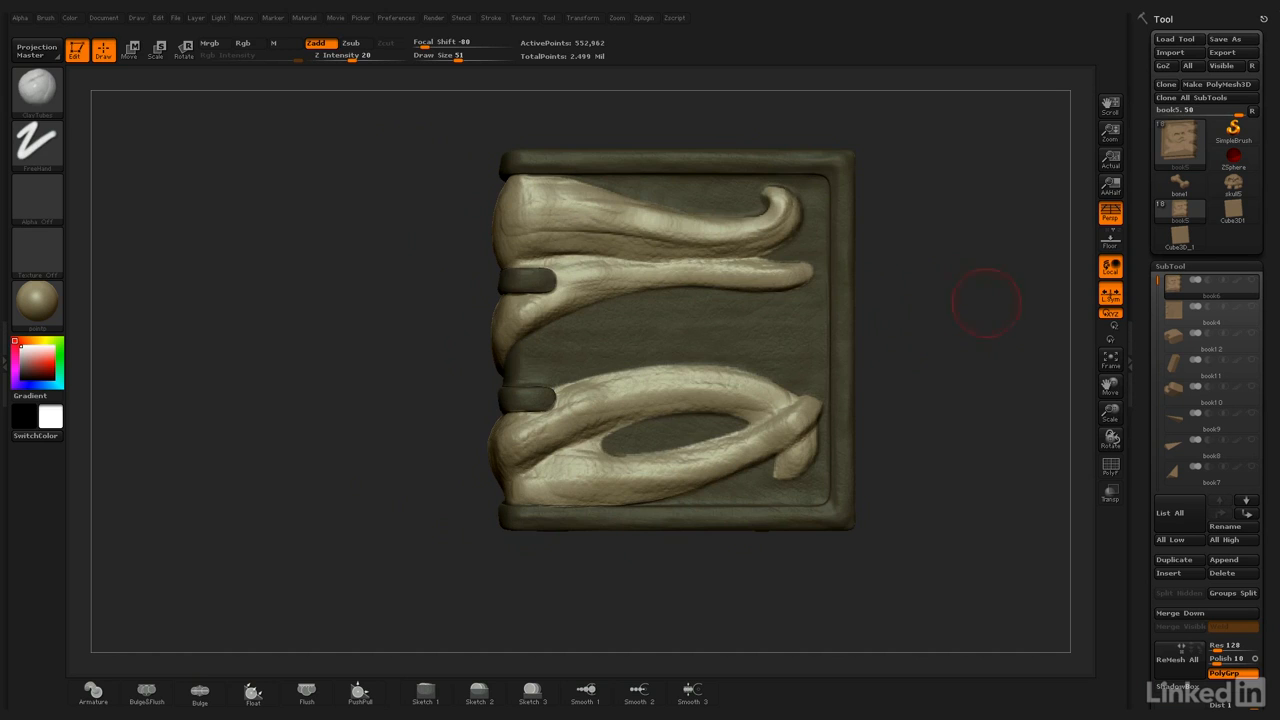
pyautogui.moveTo(986, 297); pyautogui.dragTo(912, 302)
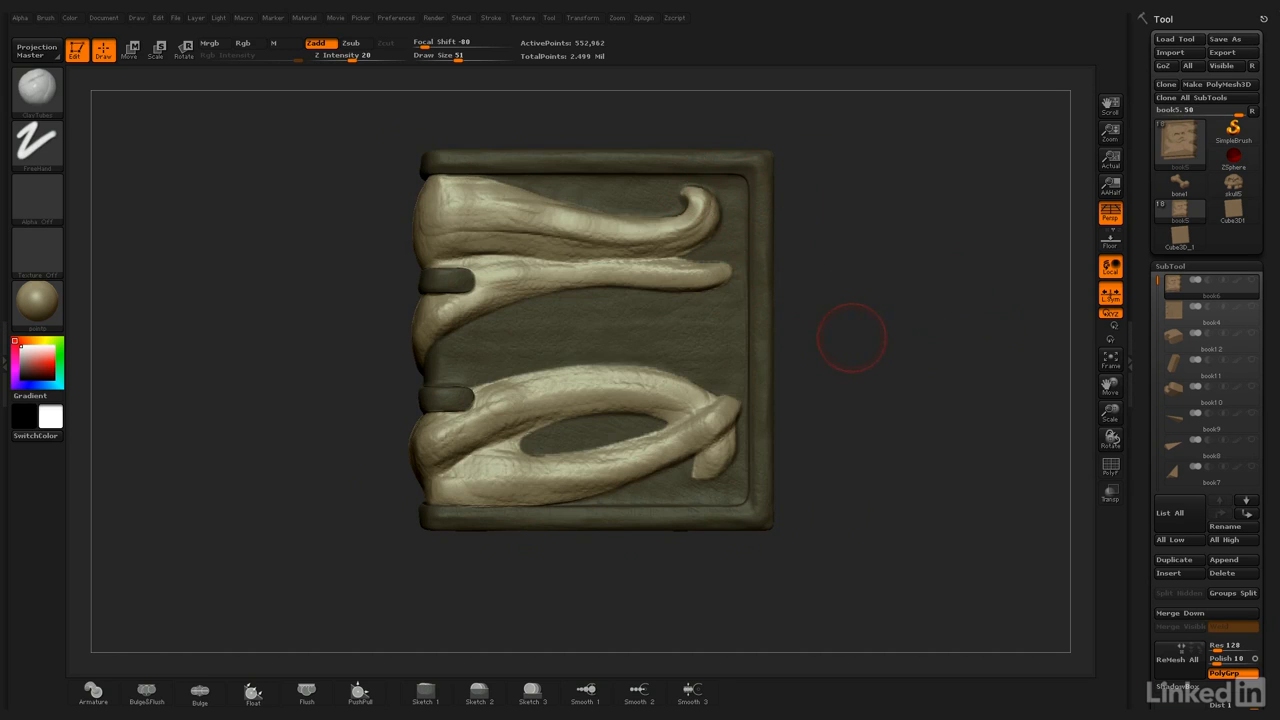
# Clear the masking from the whole book.
pyautogui.press('ctrl')
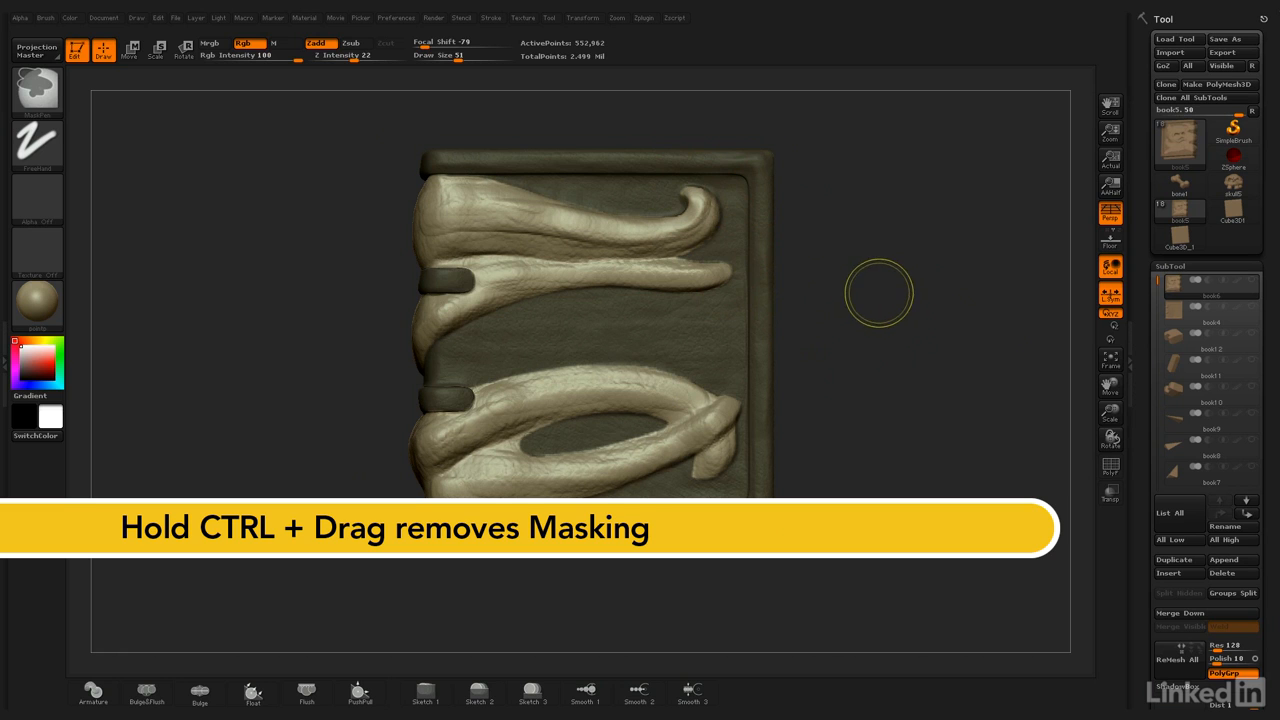
pyautogui.keyDown('ctrl'); pyautogui.moveTo(878, 293); pyautogui.dragTo(805, 355); pyautogui.keyUp('ctrl')
pyautogui.moveTo(954, 320)
pyautogui.mouseDown()
pyautogui.moveTo(690, 330)
pyautogui.moveTo(843, 320)
pyautogui.moveTo(971, 249)
pyautogui.moveTo(936, 413)
pyautogui.mouseUp()
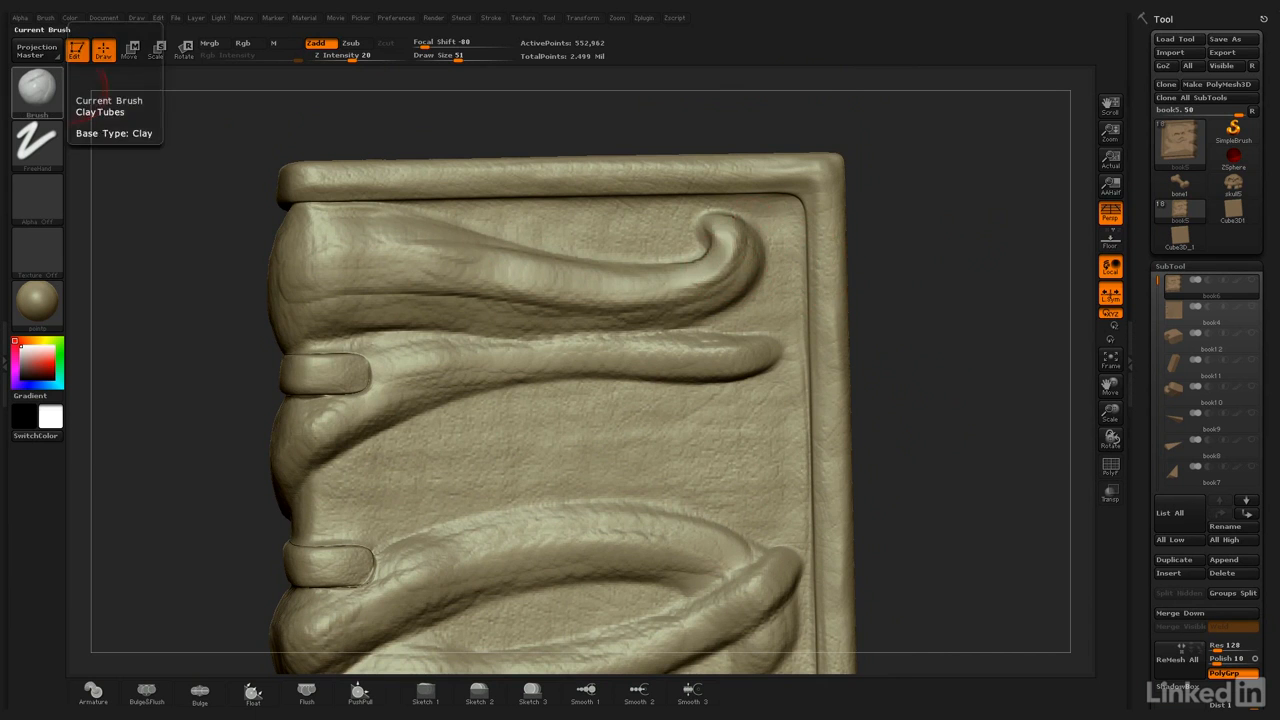
# Carve a sharp crease between the two upper tendrils on the back cover with the MAHcut Mech A brush.
pyautogui.click(37, 88)
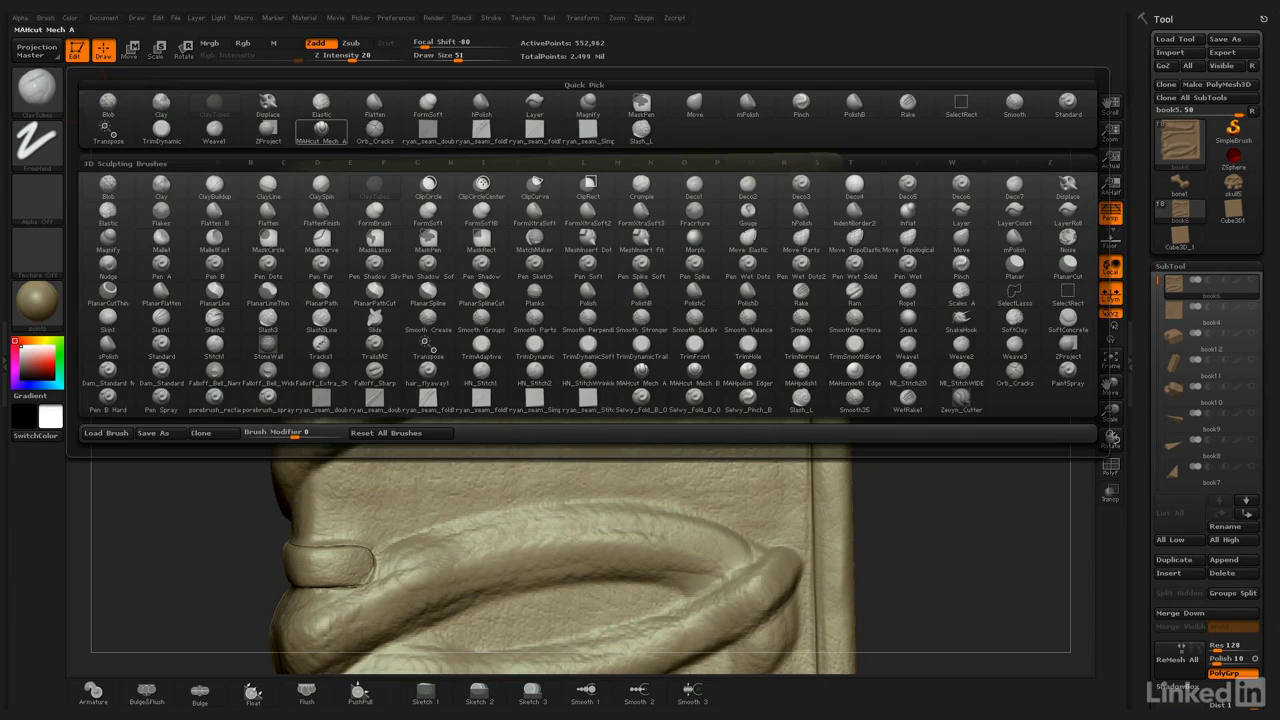
pyautogui.click(320, 130)
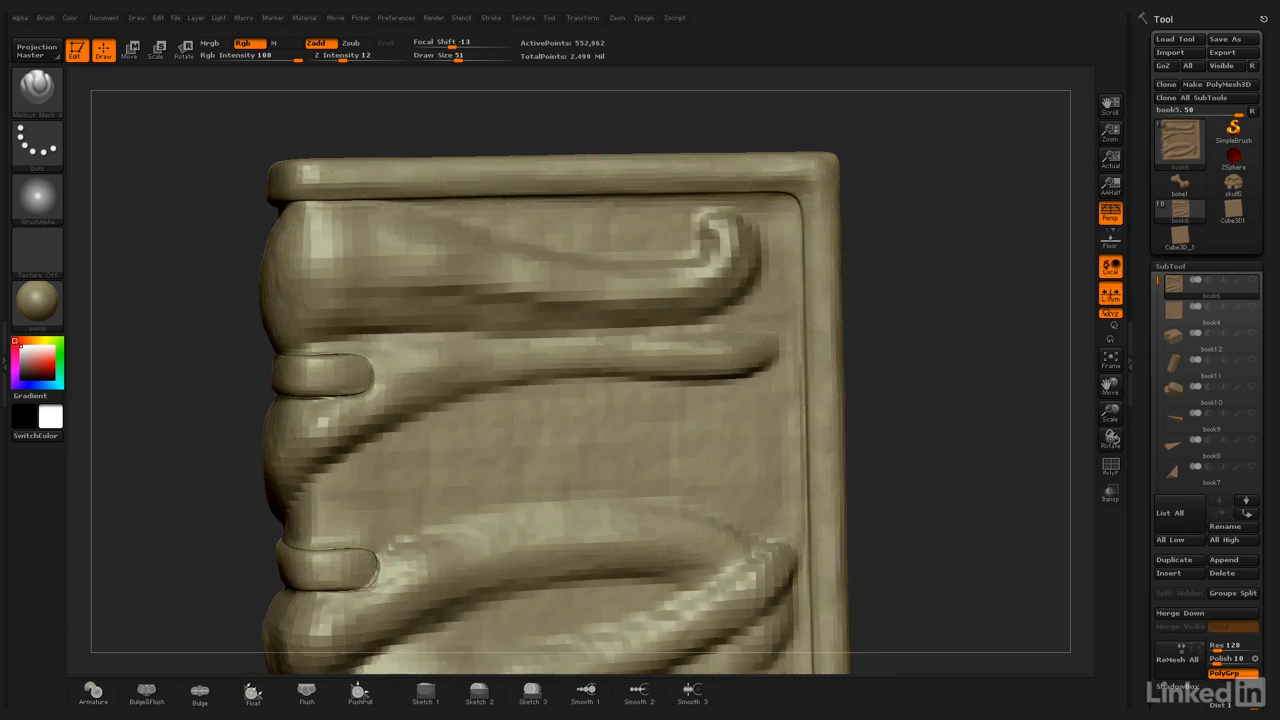
pyautogui.keyDown('alt'); pyautogui.moveTo(896, 225); pyautogui.dragTo(896, 259); pyautogui.keyUp('alt')
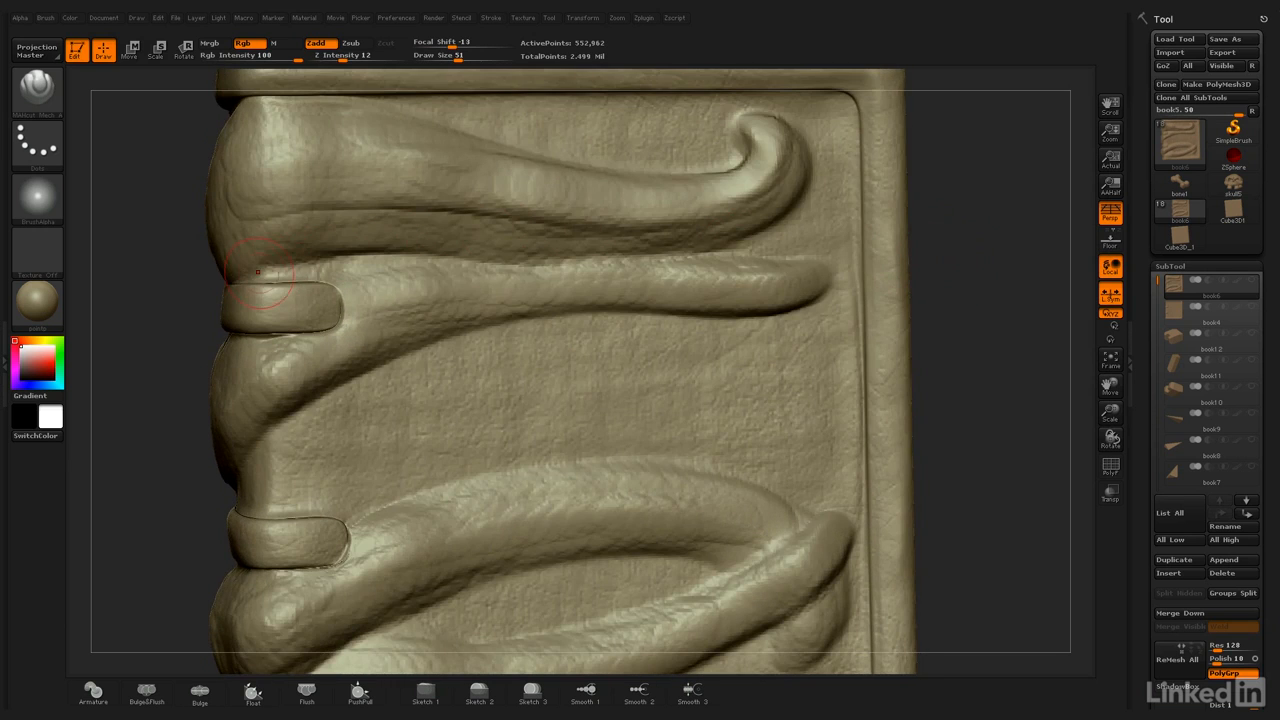
pyautogui.moveTo(251, 276)
pyautogui.mouseDown()
pyautogui.moveTo(390, 254)
pyautogui.moveTo(596, 263)
pyautogui.moveTo(818, 229)
pyautogui.mouseUp()
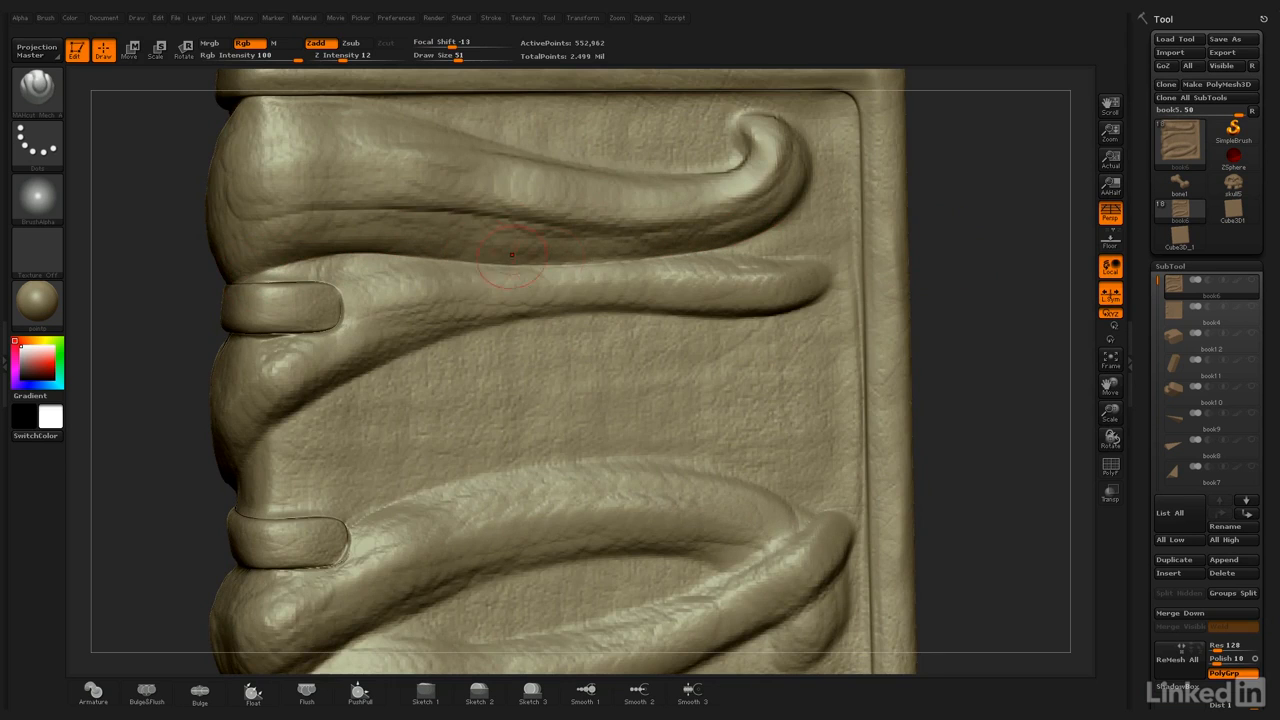
# Sharpen the edge where the upper tendril's curled tip meets the cover, using the MAHcut Mech A brush.
pyautogui.moveTo(1040, 190); pyautogui.dragTo(992, 255)
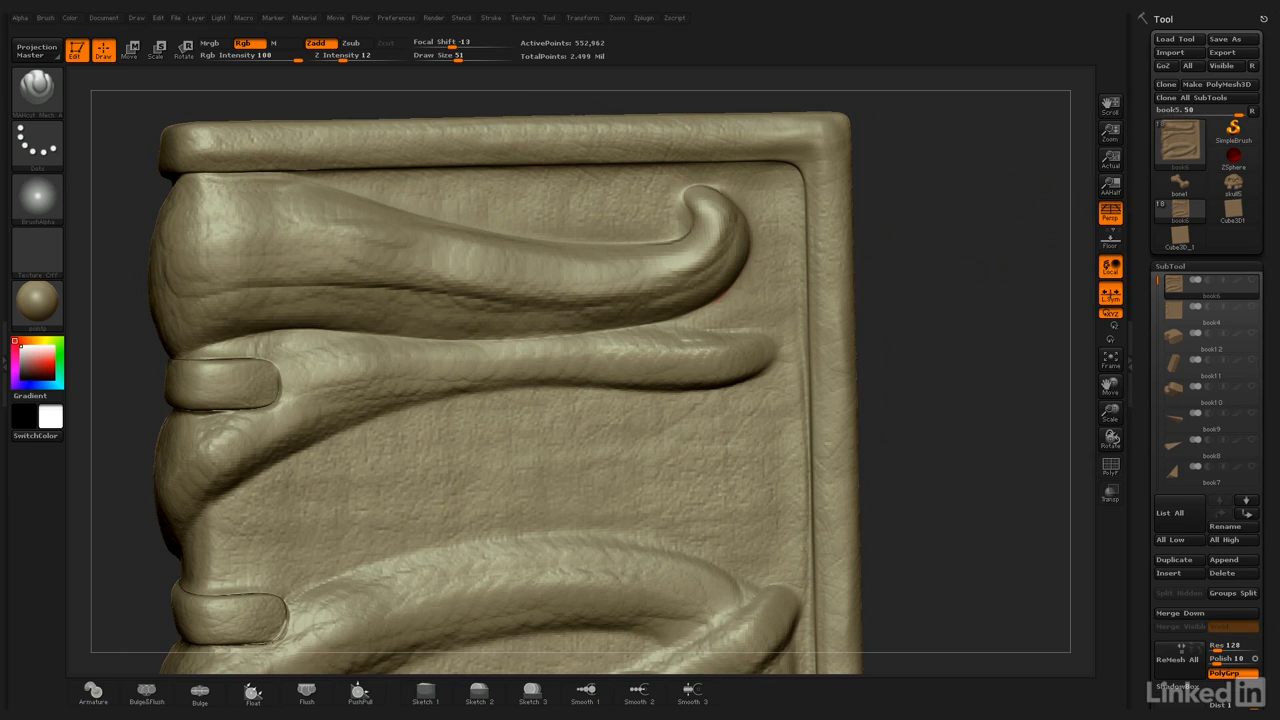
pyautogui.moveTo(960, 290); pyautogui.dragTo(983, 257)
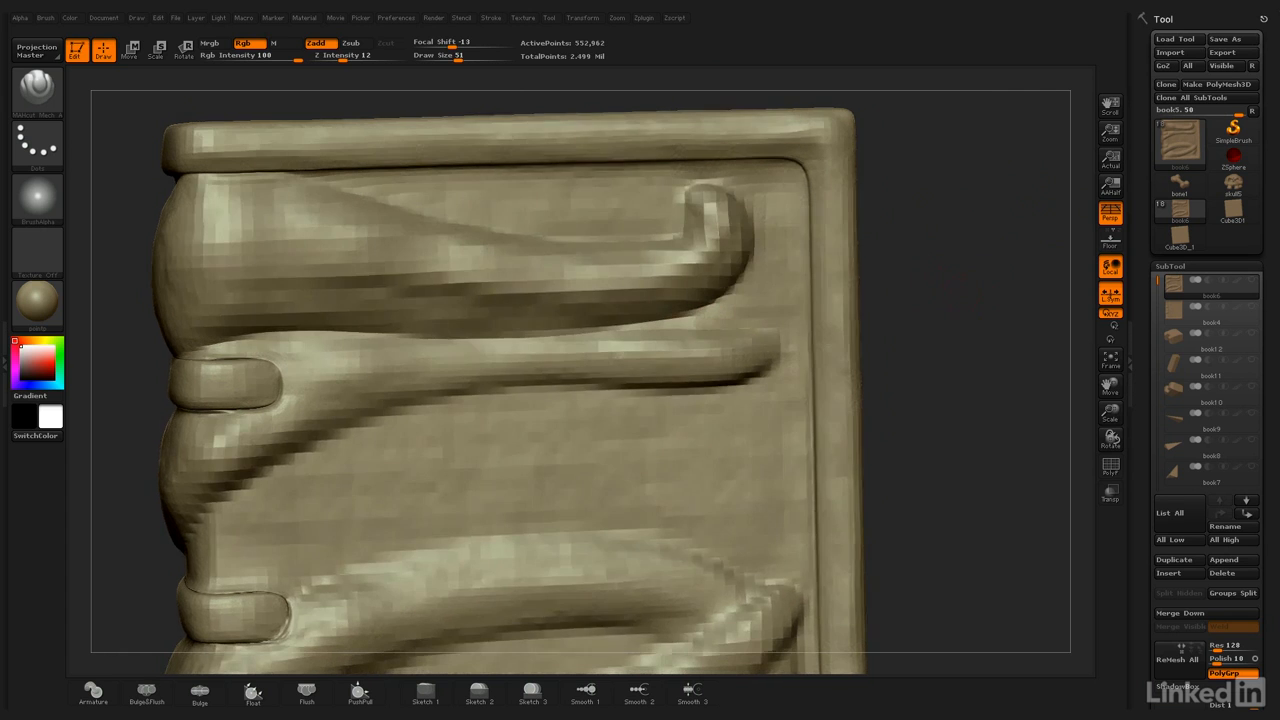
pyautogui.moveTo(949, 263)
pyautogui.mouseDown()
pyautogui.moveTo(955, 245)
pyautogui.moveTo(940, 274)
pyautogui.moveTo(955, 300)
pyautogui.mouseUp()
pyautogui.moveTo(743, 247); pyautogui.dragTo(760, 262)
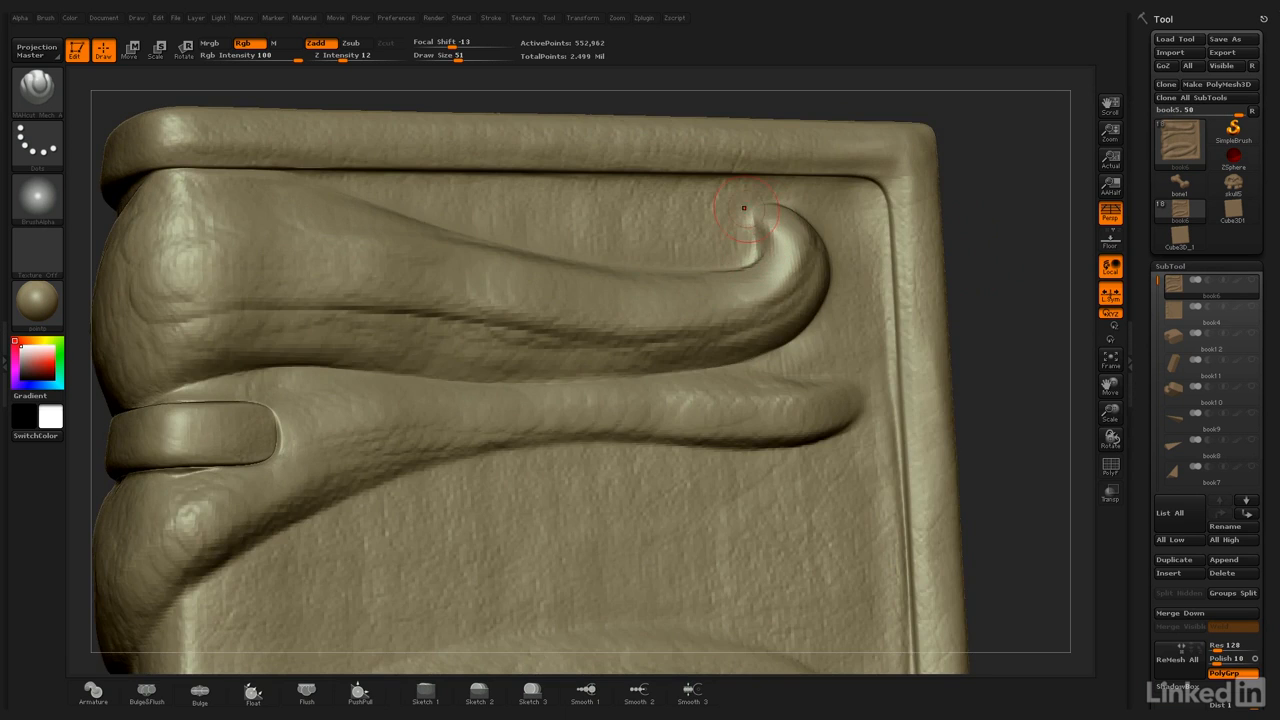
# Undo the first lengthwise cut on the upper tendril and recarve the groove from the spine side into the curled tip.
pyautogui.moveTo(1015, 260); pyautogui.dragTo(758, 142)
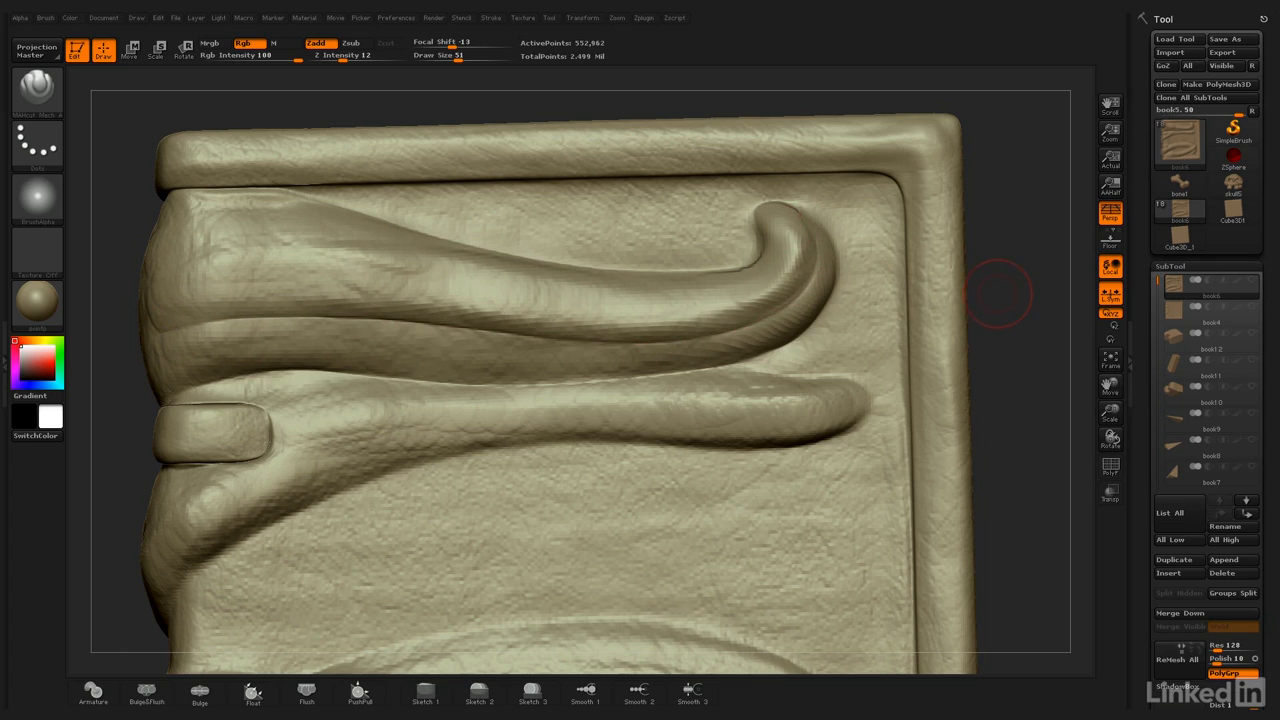
pyautogui.hotkey('ctrl', 'z')
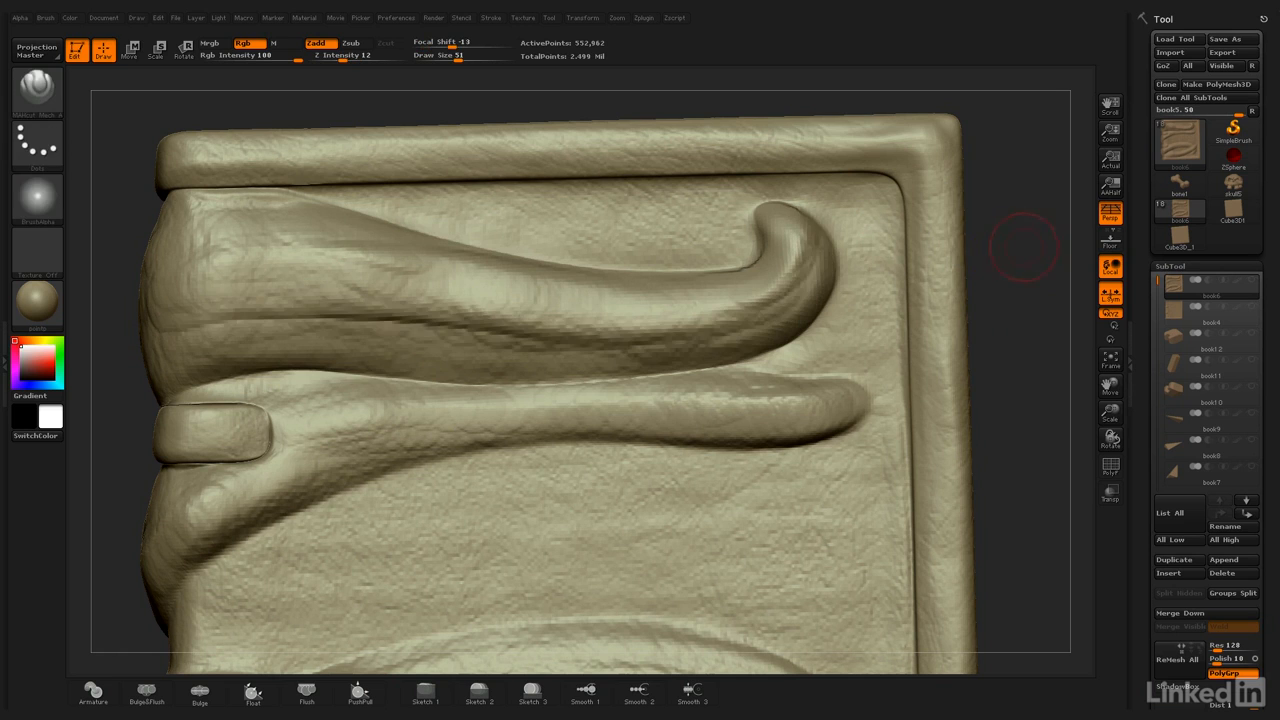
pyautogui.moveTo(1034, 265); pyautogui.dragTo(1028, 268)
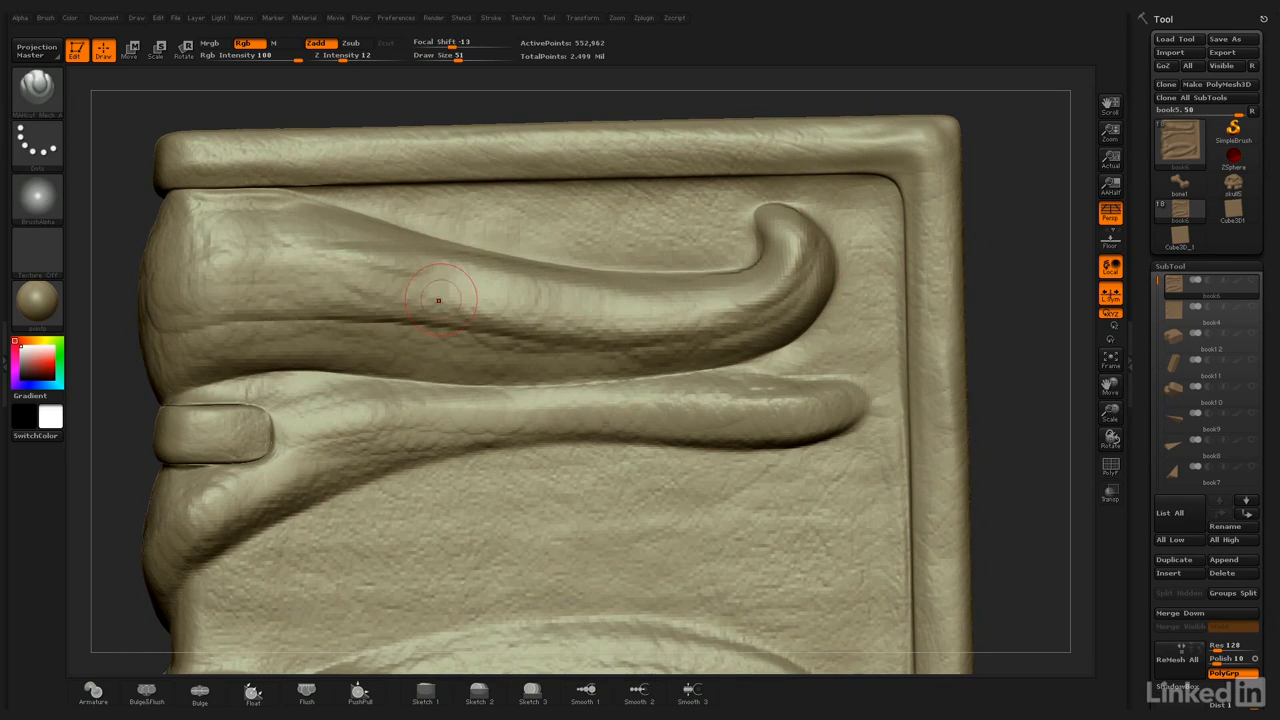
pyautogui.moveTo(208, 338)
pyautogui.mouseDown()
pyautogui.moveTo(244, 320)
pyautogui.moveTo(314, 318)
pyautogui.moveTo(674, 336)
pyautogui.moveTo(768, 302)
pyautogui.moveTo(785, 240)
pyautogui.mouseUp()
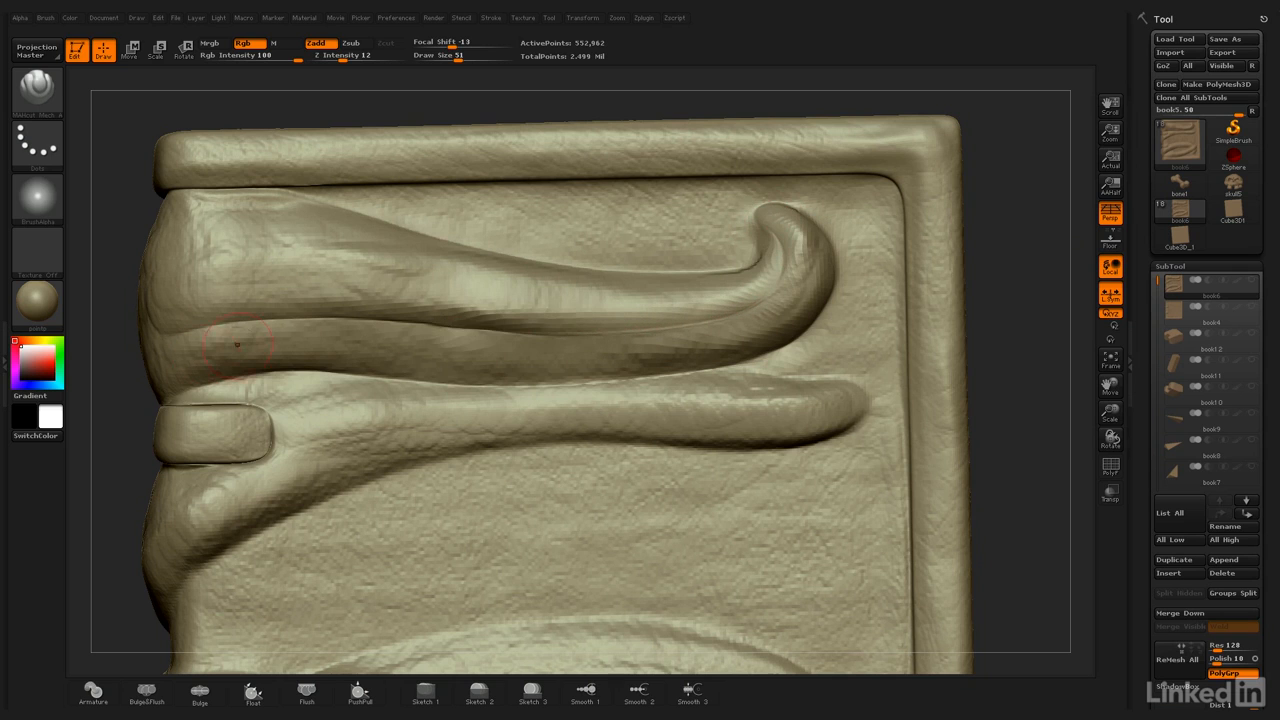
pyautogui.moveTo(178, 331); pyautogui.dragTo(490, 334)
pyautogui.keyDown('alt'); pyautogui.moveTo(928, 258); pyautogui.dragTo(878, 264, button='right'); pyautogui.keyUp('alt')
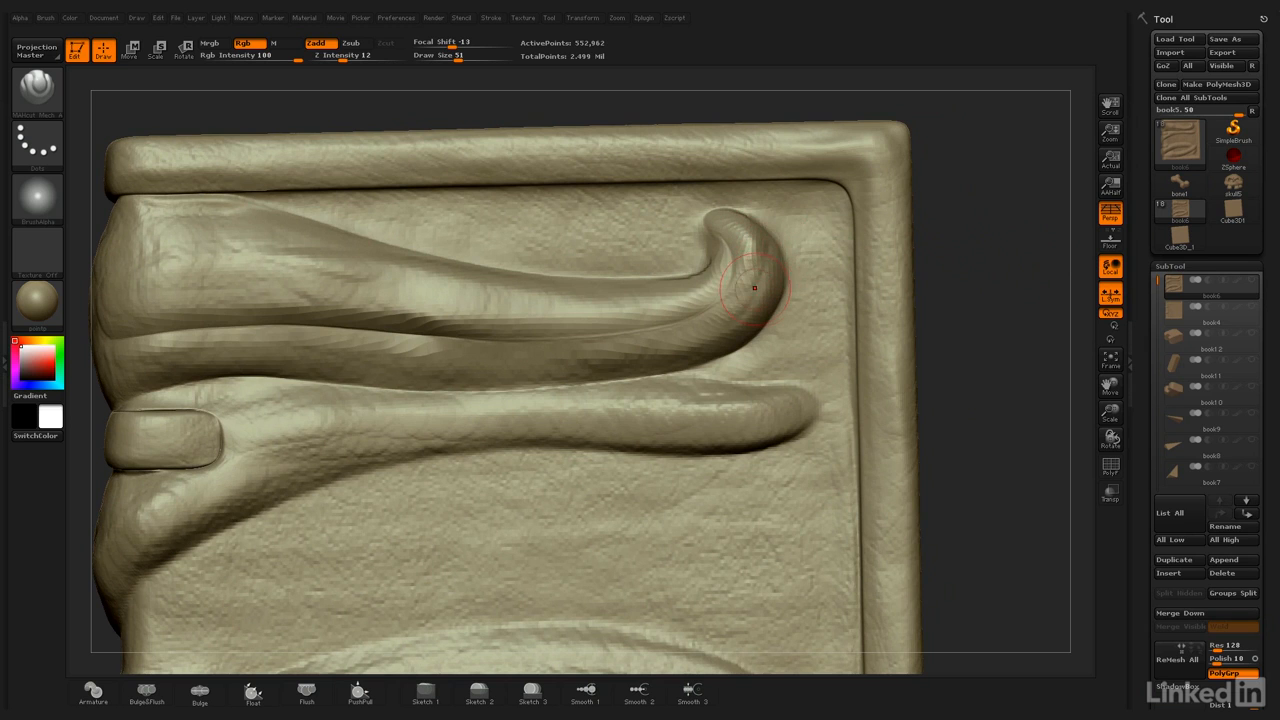
# Flatten and clean the surface of the upper tendril's curled tip with the TrimDynamic brush.
pyautogui.click(37, 87)
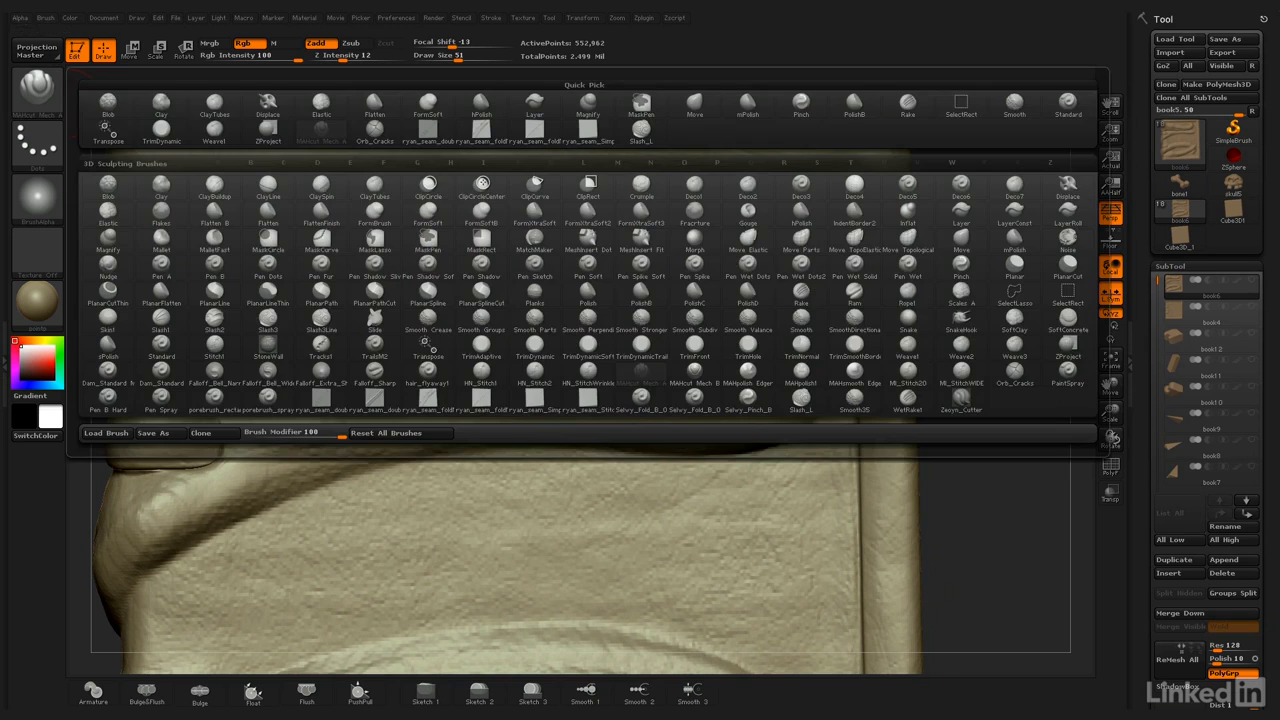
pyautogui.click(161, 130)
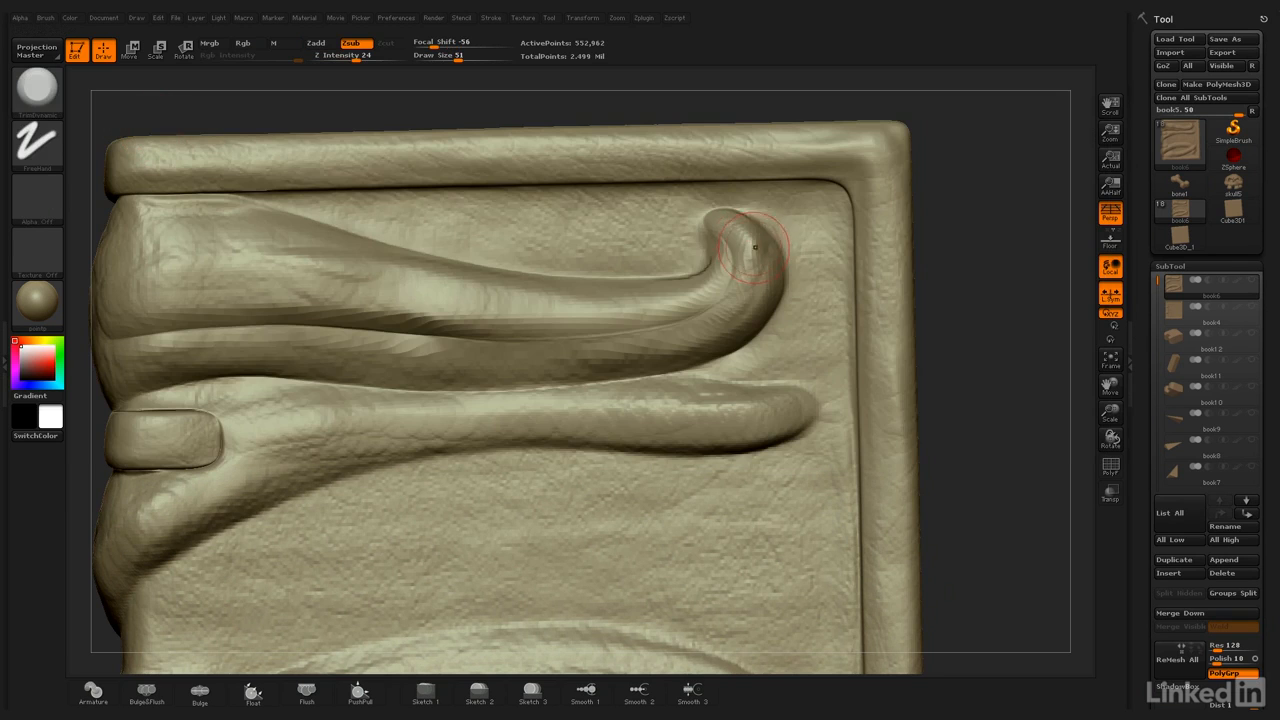
pyautogui.moveTo(750, 250)
pyautogui.mouseDown()
pyautogui.moveTo(742, 230)
pyautogui.moveTo(748, 278)
pyautogui.mouseUp()
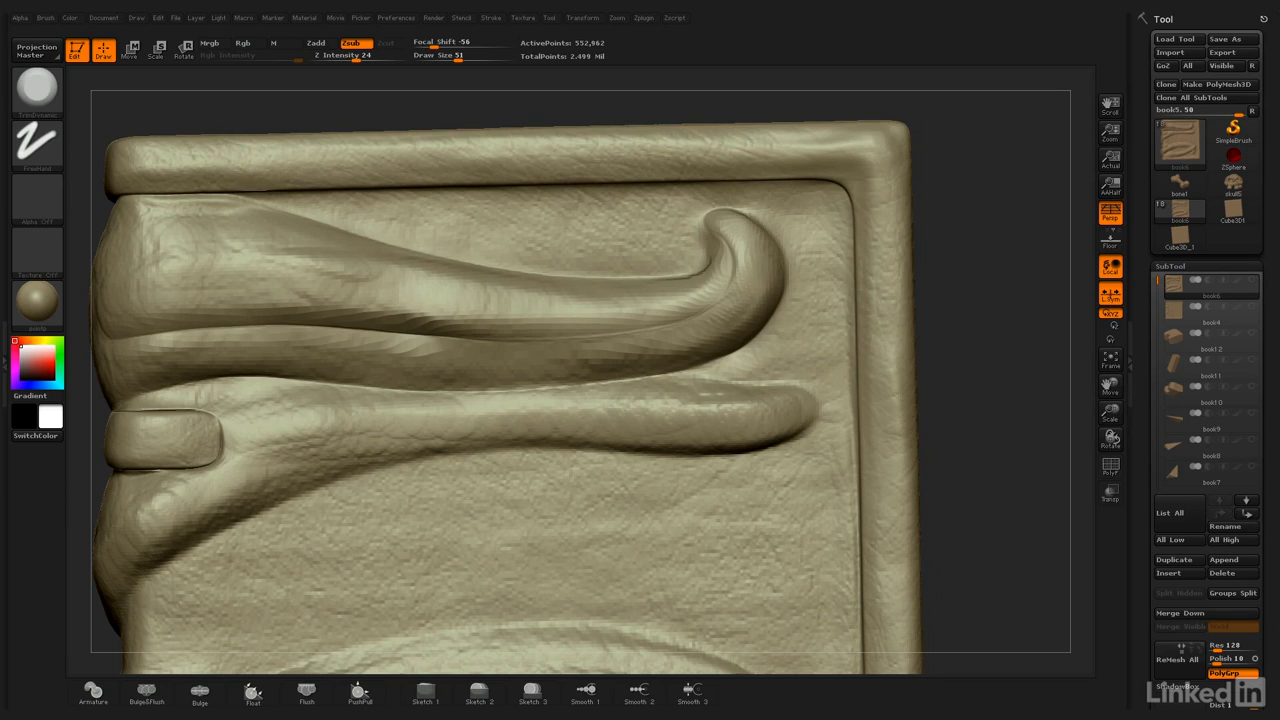
# Cut a crisp crease along the underside of the second tendril back to the spine with the MAHcut Mech A brush.
pyautogui.keyDown('alt'); pyautogui.moveTo(930, 313); pyautogui.dragTo(958, 251); pyautogui.keyUp('alt')
pyautogui.click(37, 88)
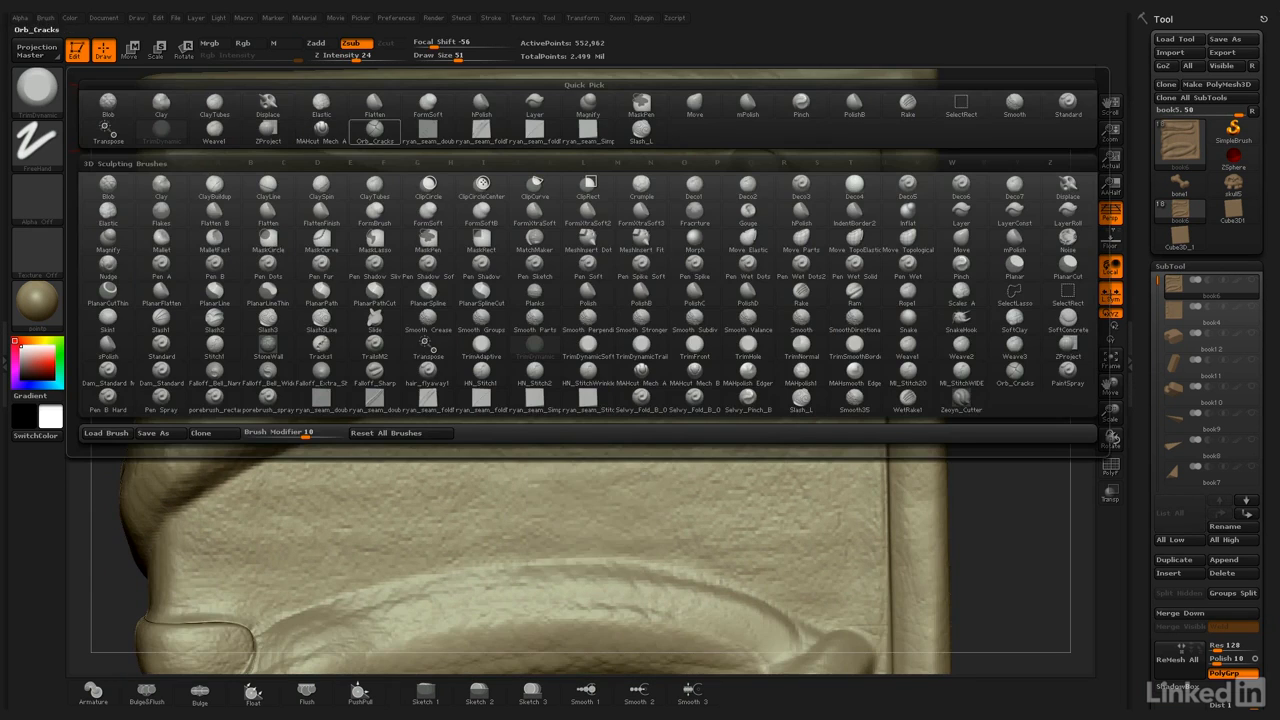
pyautogui.click(321, 128)
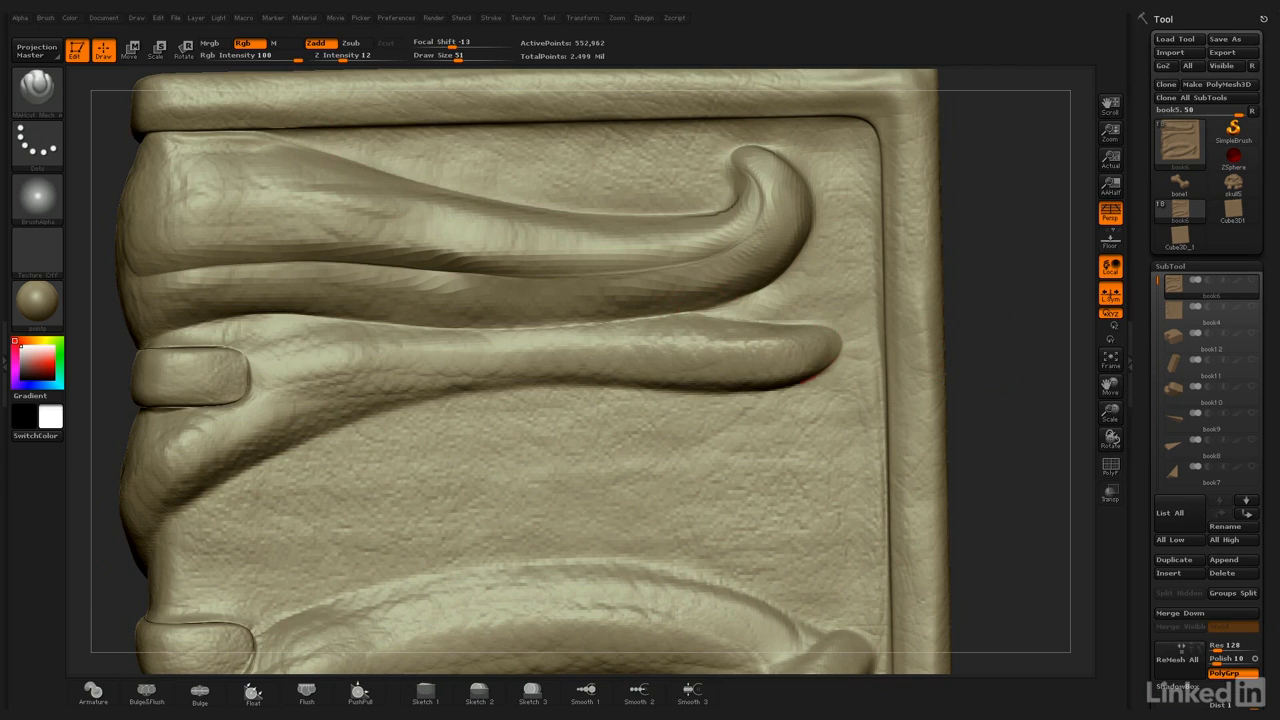
pyautogui.moveTo(682, 389)
pyautogui.mouseDown()
pyautogui.moveTo(442, 400)
pyautogui.moveTo(274, 449)
pyautogui.moveTo(172, 511)
pyautogui.mouseUp()
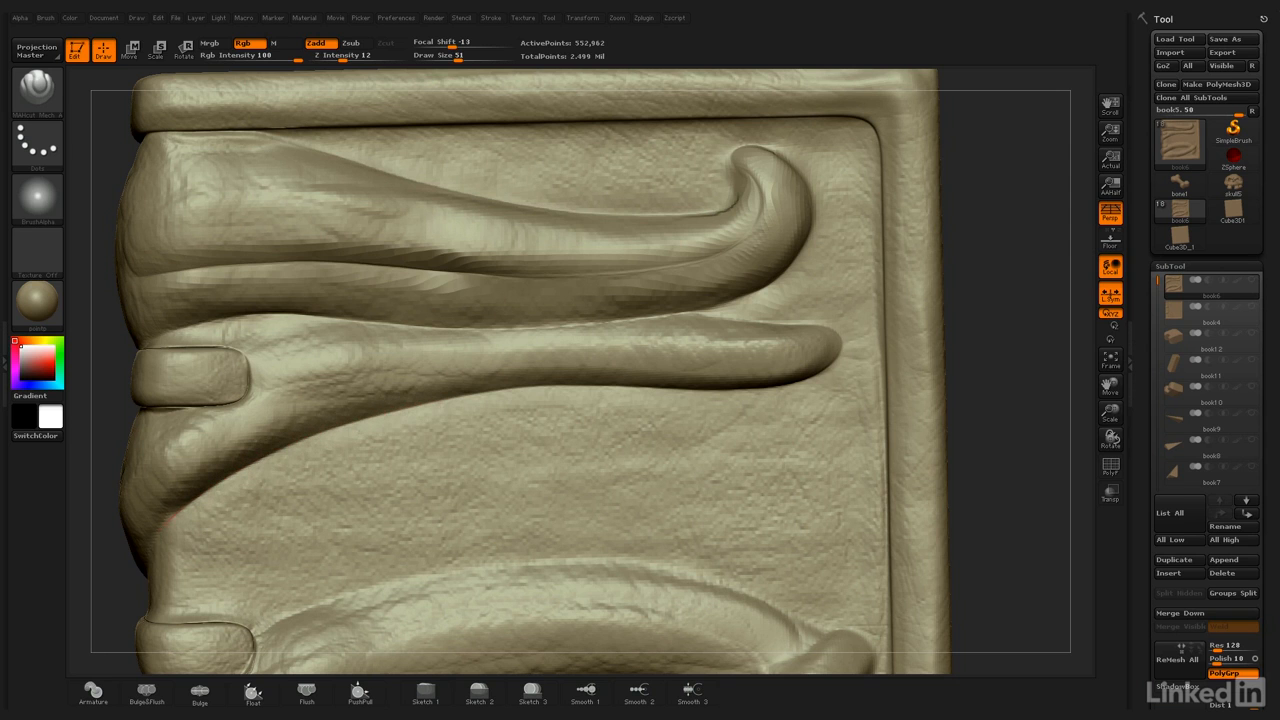
# Carve a crease on the spine where the diagonal tendril meets the surface above the middle raised band.
pyautogui.moveTo(1006, 341)
pyautogui.mouseDown()
pyautogui.moveTo(1030, 345)
pyautogui.moveTo(1014, 349)
pyautogui.moveTo(960, 303)
pyautogui.moveTo(1020, 315)
pyautogui.moveTo(943, 337)
pyautogui.moveTo(900, 330)
pyautogui.mouseUp()
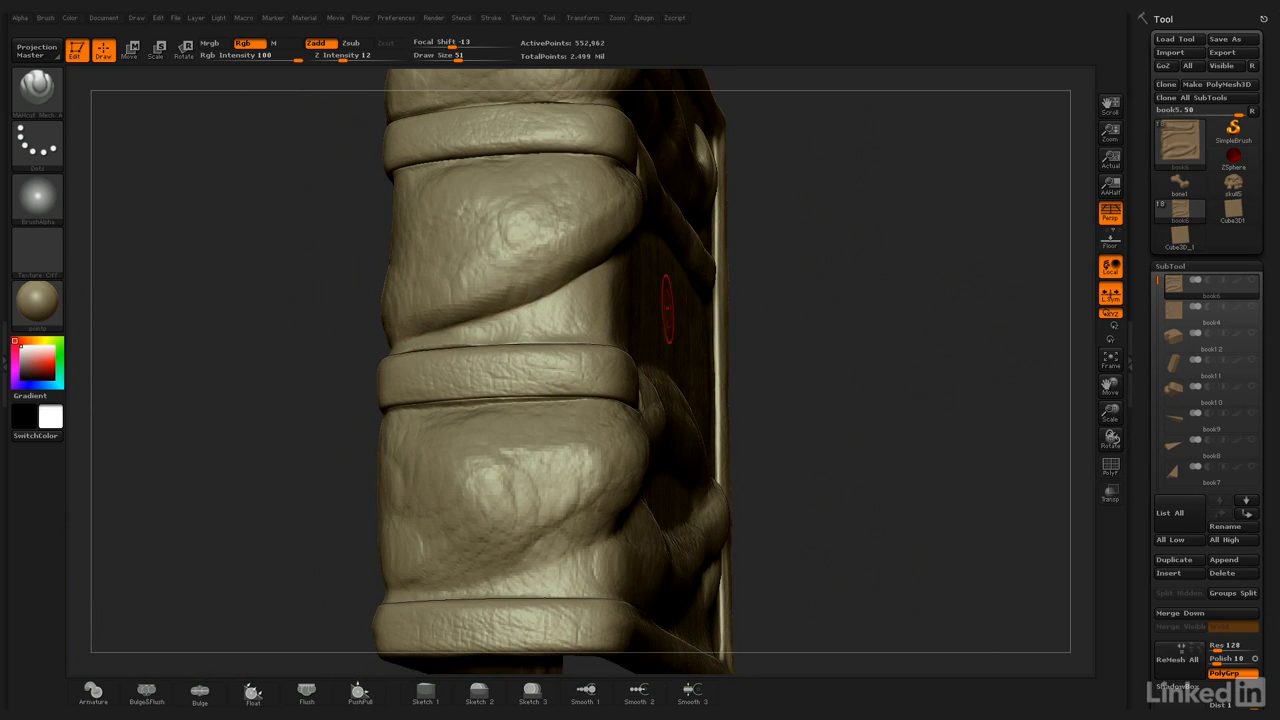
pyautogui.moveTo(883, 328); pyautogui.dragTo(550, 373)
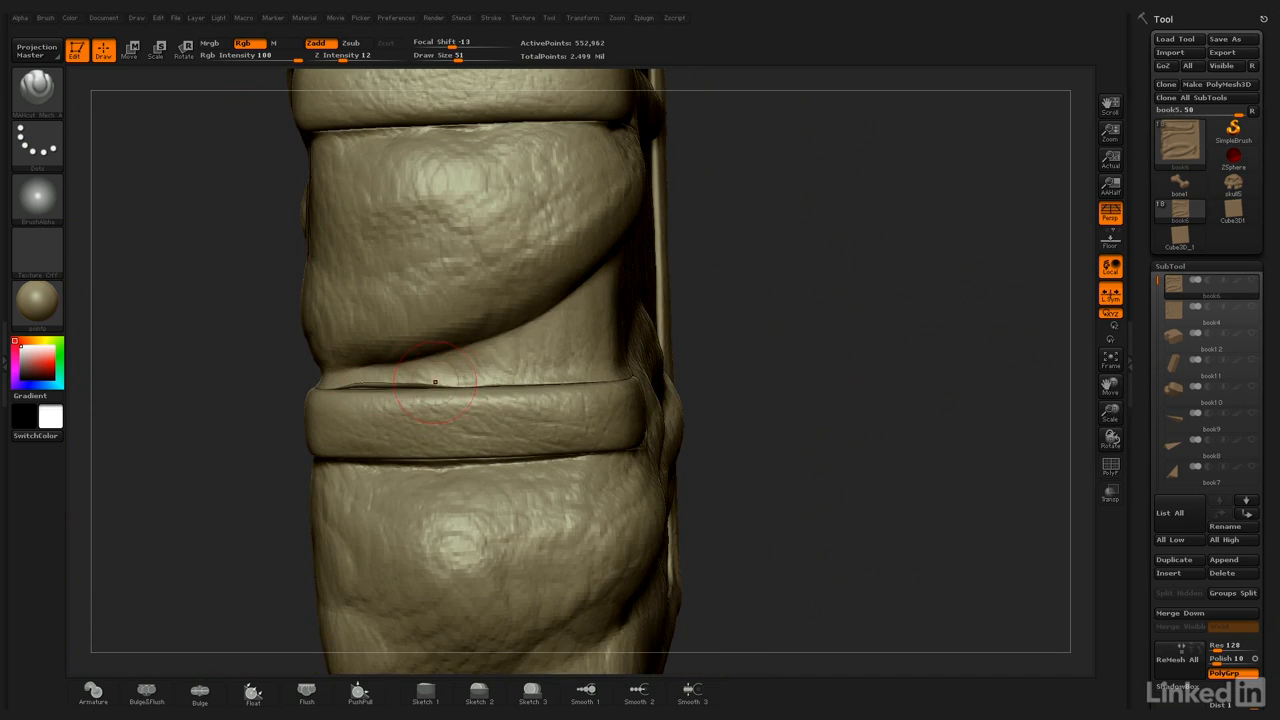
pyautogui.moveTo(820, 345)
pyautogui.mouseDown()
pyautogui.moveTo(700, 350)
pyautogui.moveTo(740, 338)
pyautogui.mouseUp()
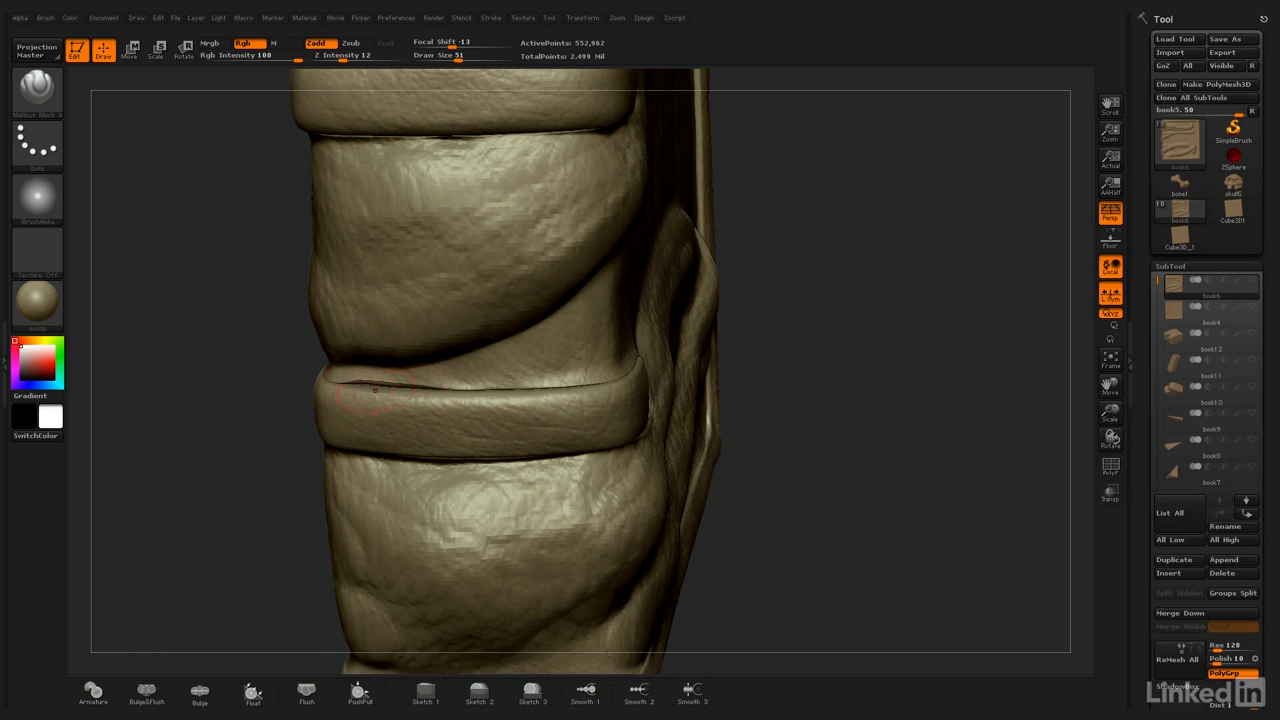
# Smooth the crease above the spine's raised band and set the brush Z Intensity to 22.
pyautogui.moveTo(865, 357); pyautogui.dragTo(862, 414)
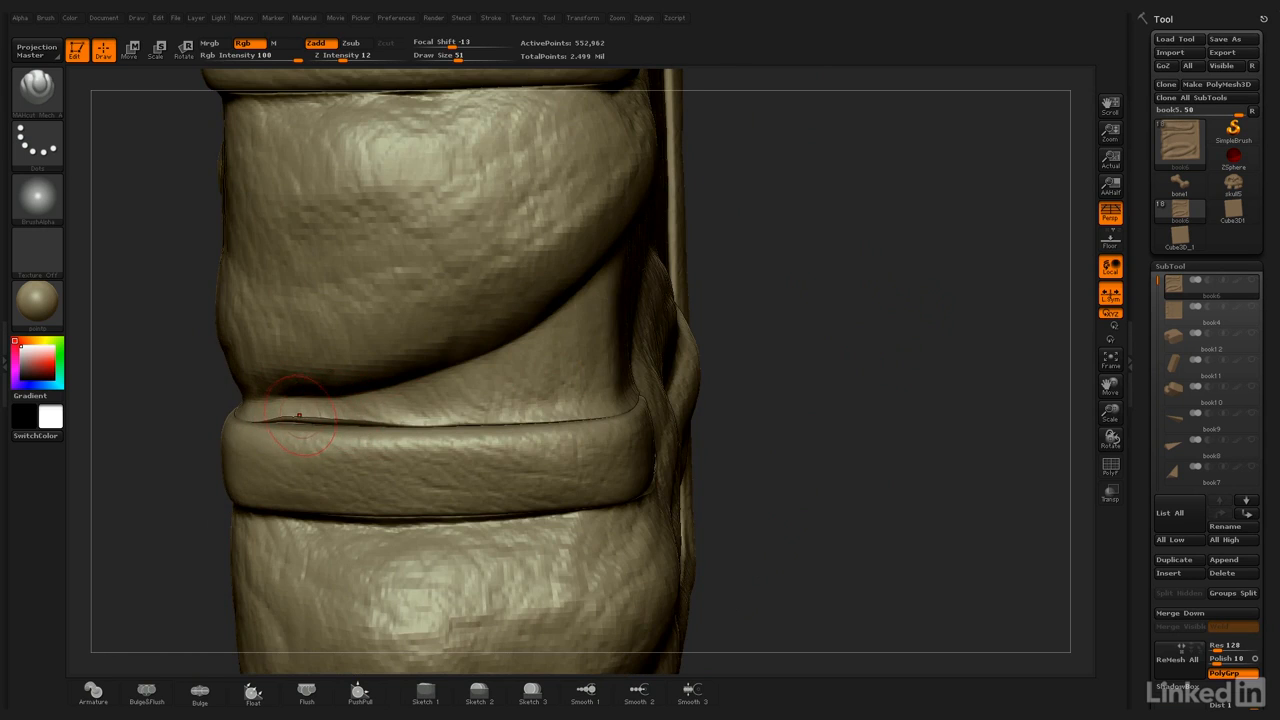
pyautogui.keyDown('shift'); pyautogui.moveTo(299, 415); pyautogui.dragTo(305, 416); pyautogui.keyUp('shift')
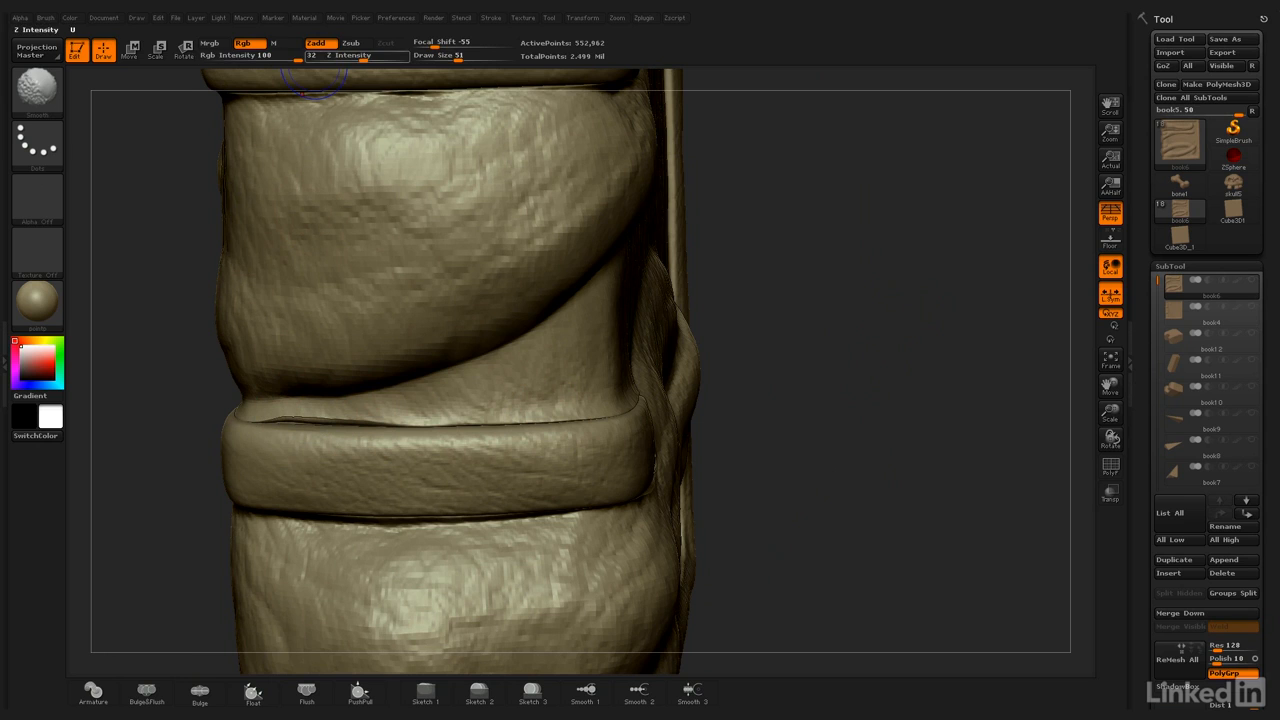
pyautogui.keyDown('shift'); pyautogui.moveTo(359, 57); pyautogui.dragTo(354, 58); pyautogui.keyUp('shift')
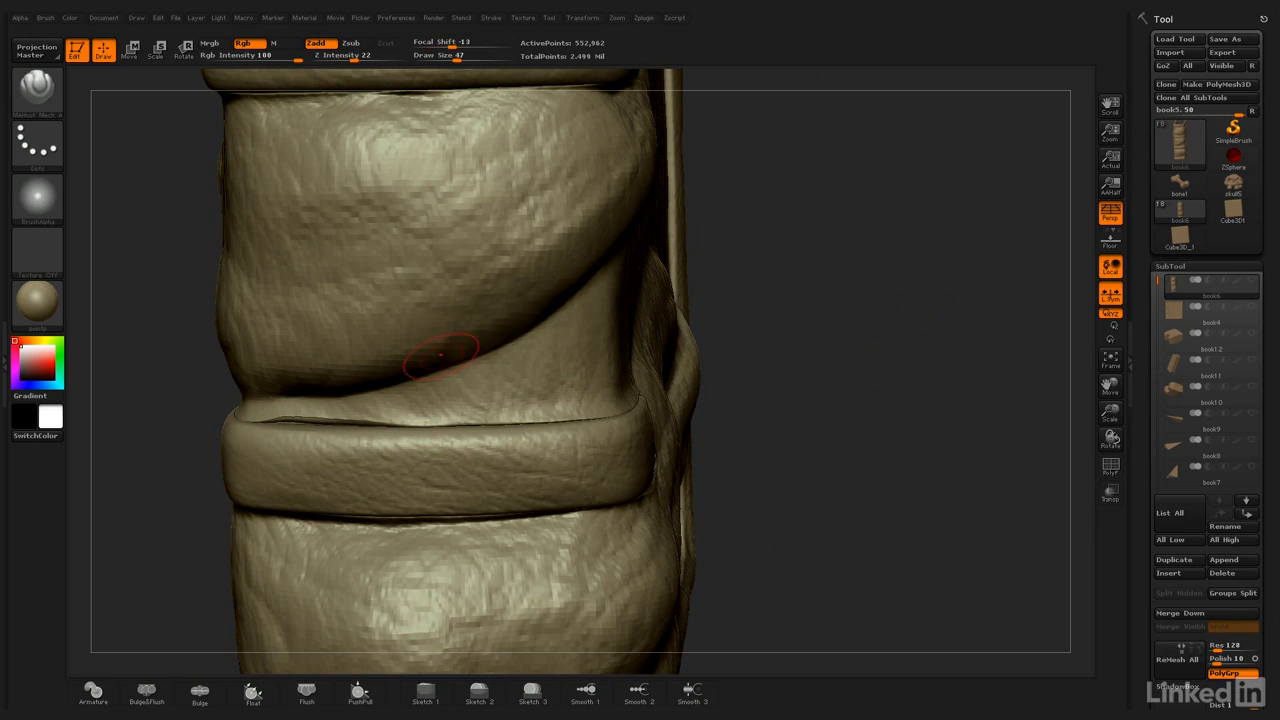
# Smooth the crease above the spine's middle raised band and carve it onward onto the front cover beside the face.
pyautogui.keyDown('shift'); pyautogui.moveTo(302, 418); pyautogui.dragTo(312, 418); pyautogui.keyUp('shift')
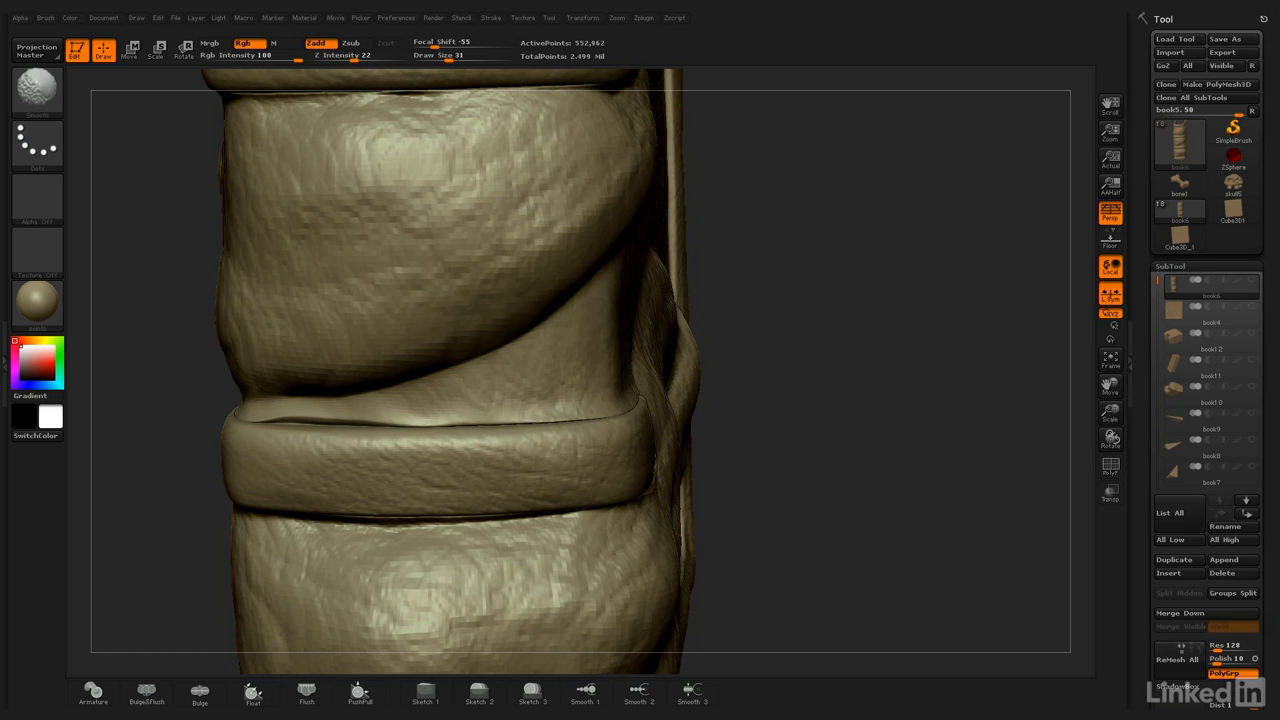
pyautogui.moveTo(865, 403); pyautogui.dragTo(737, 371)
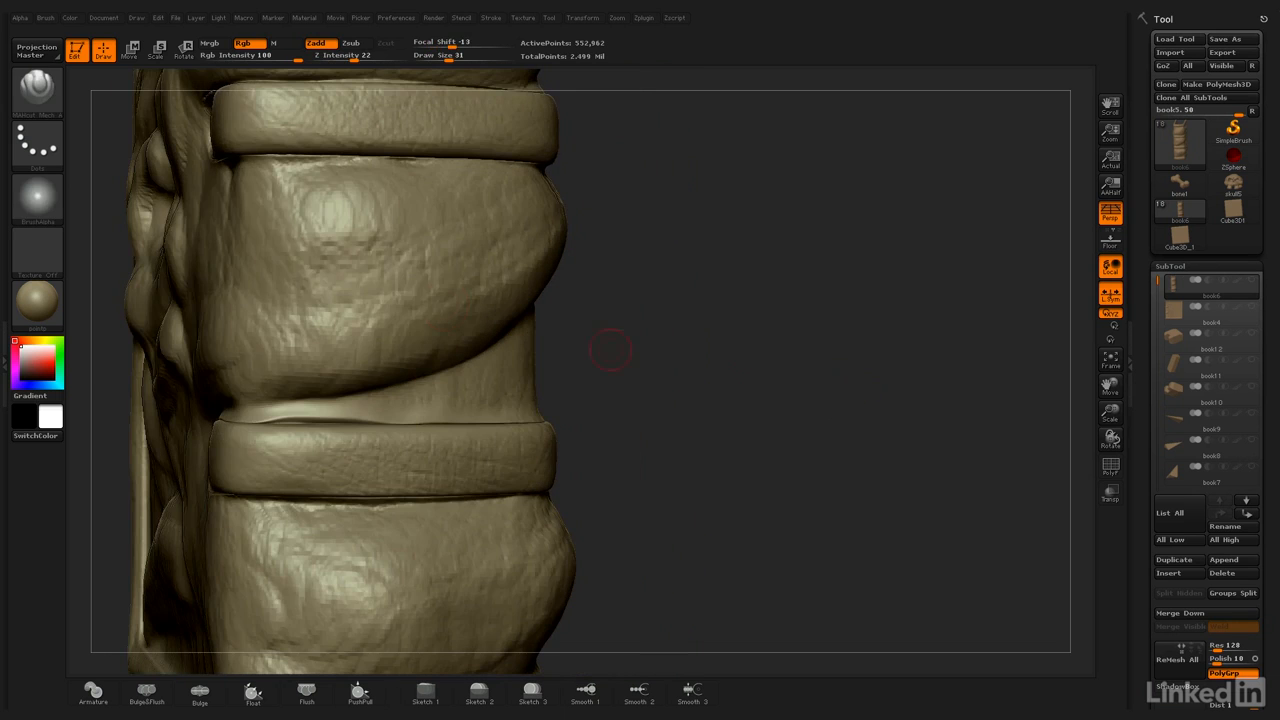
pyautogui.click(48, 100)
pyautogui.click(749, 292)
pyautogui.moveTo(651, 491)
pyautogui.mouseDown()
pyautogui.moveTo(674, 451)
pyautogui.moveTo(800, 440)
pyautogui.moveTo(770, 438)
pyautogui.mouseUp()
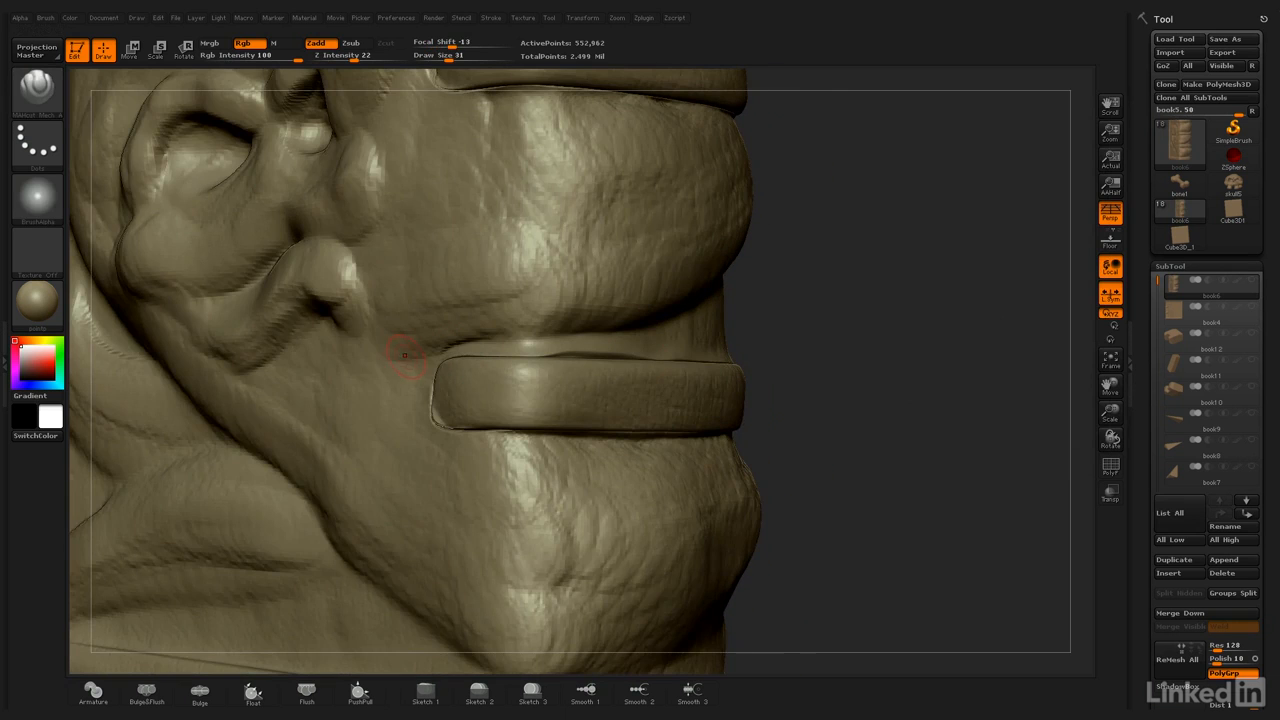
pyautogui.moveTo(435, 350); pyautogui.dragTo(598, 338)
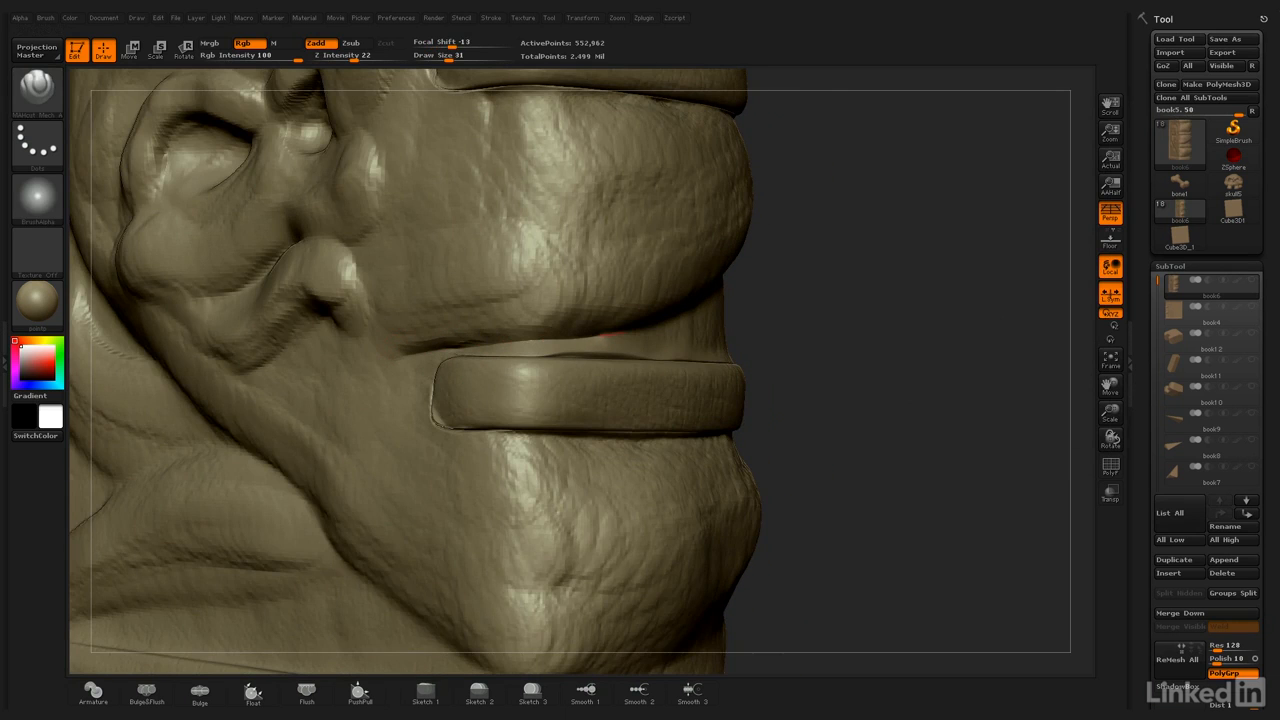
# Try to carve a crease along the upper edge of the arched lower tendril on the back cover.
pyautogui.moveTo(918, 320)
pyautogui.mouseDown()
pyautogui.moveTo(794, 323)
pyautogui.moveTo(481, 280)
pyautogui.mouseUp()
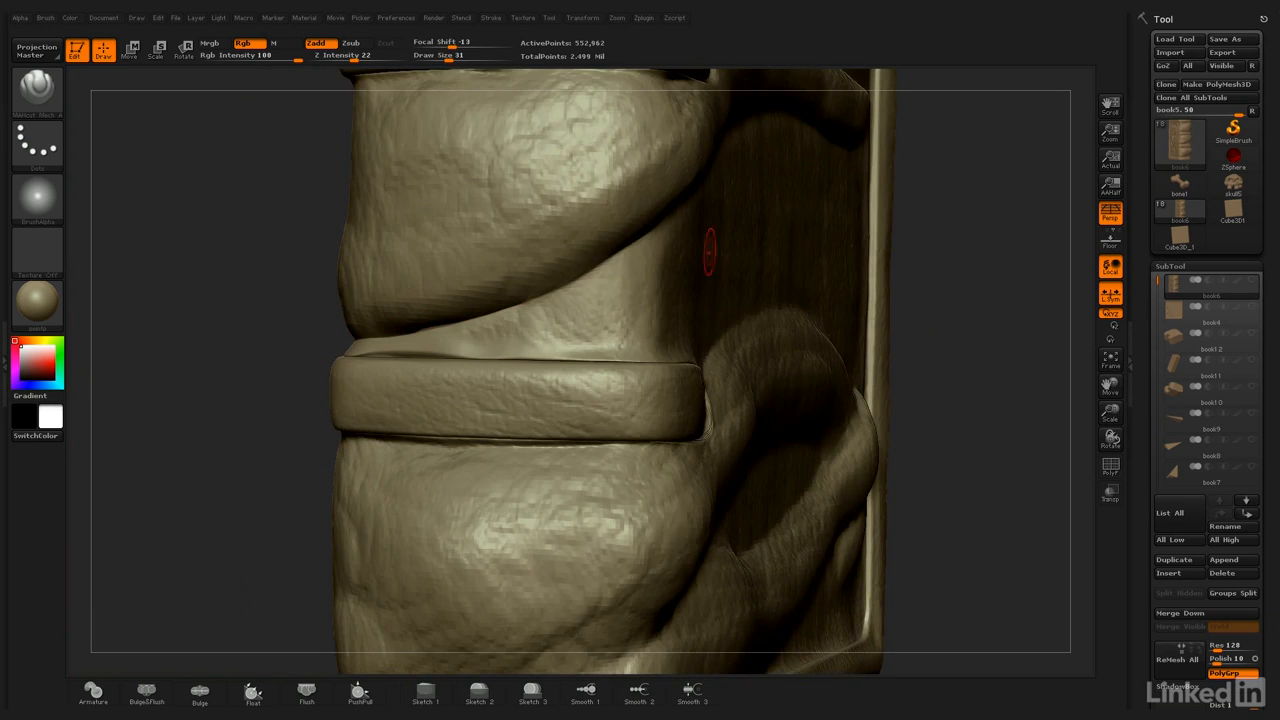
pyautogui.moveTo(1007, 316)
pyautogui.mouseDown()
pyautogui.moveTo(988, 247)
pyautogui.moveTo(955, 222)
pyautogui.moveTo(938, 234)
pyautogui.mouseUp()
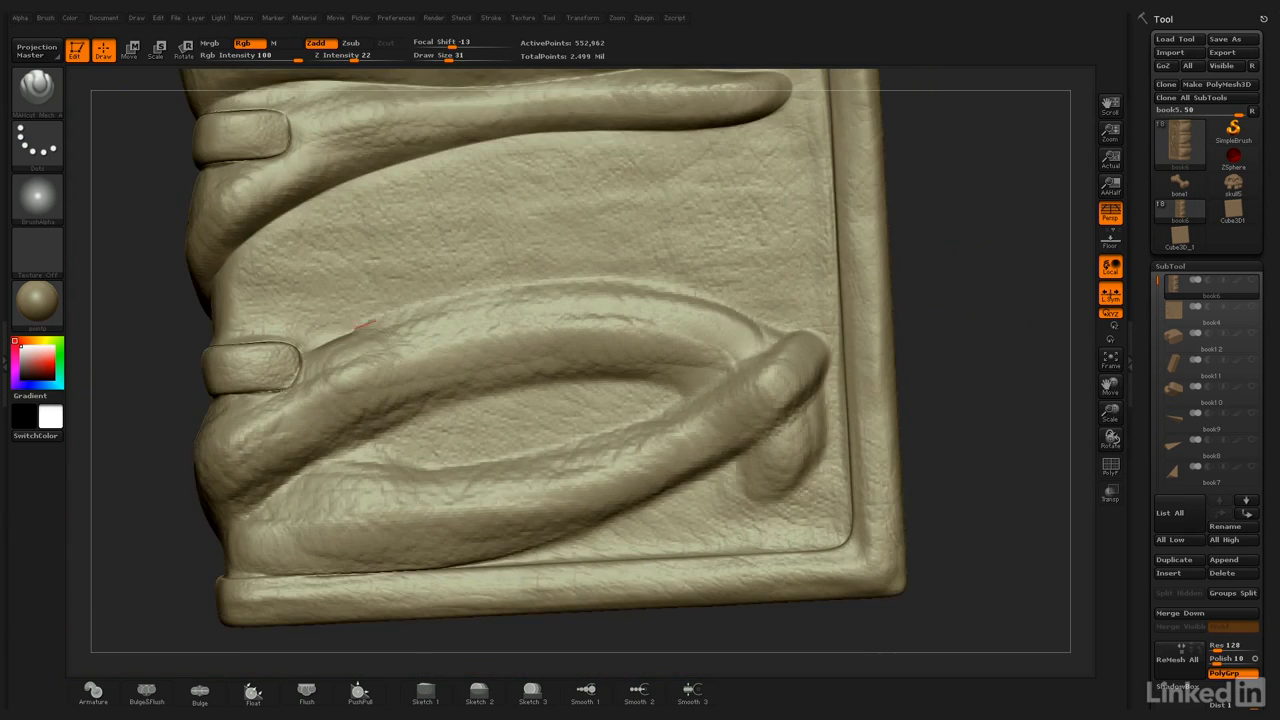
pyautogui.moveTo(365, 323)
pyautogui.mouseDown()
pyautogui.moveTo(622, 286)
pyautogui.moveTo(785, 338)
pyautogui.mouseUp()
pyautogui.hotkey('ctrl', 'z')
# Set the brush Draw Size to 55 and Z Intensity to 16, testing a stroke on the arched tendril and undoing it.
pyautogui.press(']')
pyautogui.press(']')
pyautogui.press(']')
pyautogui.moveTo(306, 366); pyautogui.dragTo(462, 280)
pyautogui.hotkey('ctrl', 'z')
pyautogui.press('[')
pyautogui.moveTo(355, 55); pyautogui.dragTo(347, 55)
# Carve crisp creases along the edges of the arched tendril and the lower tendril that crosses it on the back cover.
pyautogui.moveTo(305, 345)
pyautogui.mouseDown()
pyautogui.moveTo(425, 300)
pyautogui.moveTo(635, 288)
pyautogui.moveTo(790, 343)
pyautogui.mouseUp()
pyautogui.moveTo(232, 522)
pyautogui.mouseDown()
pyautogui.moveTo(450, 402)
pyautogui.moveTo(675, 368)
pyautogui.moveTo(720, 376)
pyautogui.mouseUp()
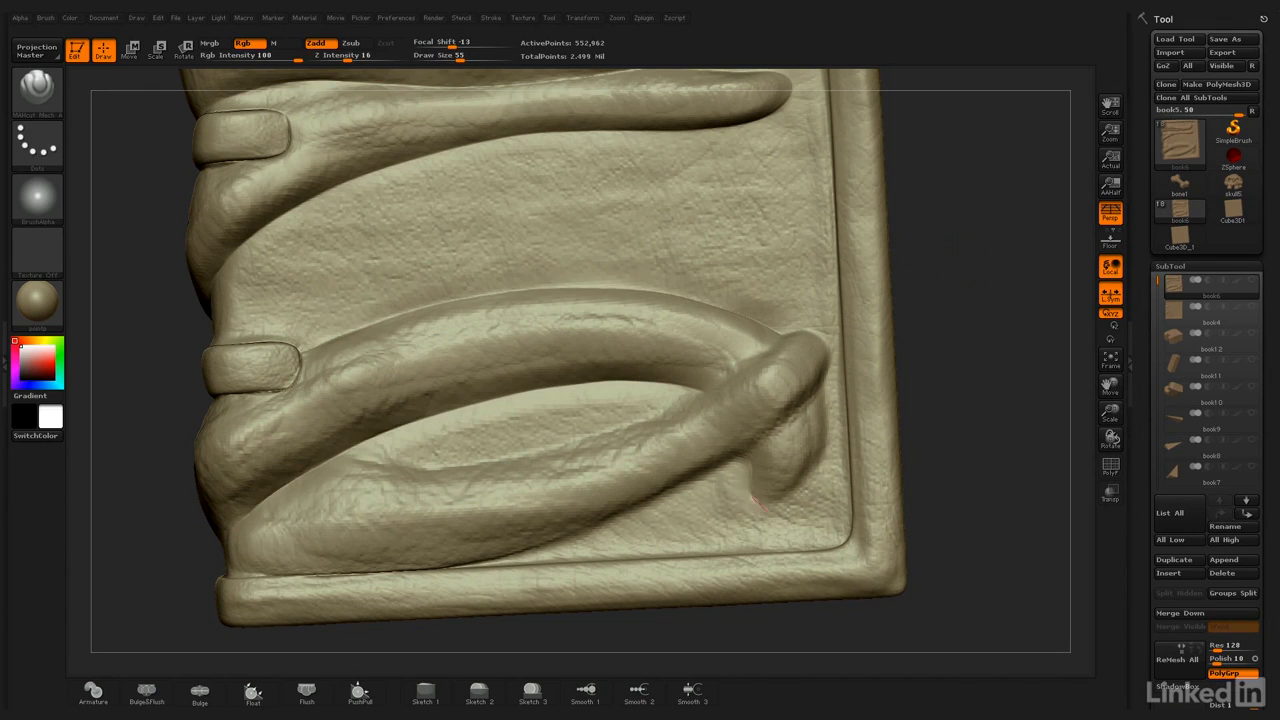
pyautogui.moveTo(330, 478)
pyautogui.mouseDown()
pyautogui.moveTo(708, 393)
pyautogui.moveTo(825, 335)
pyautogui.moveTo(790, 430)
pyautogui.moveTo(465, 570)
pyautogui.mouseUp()
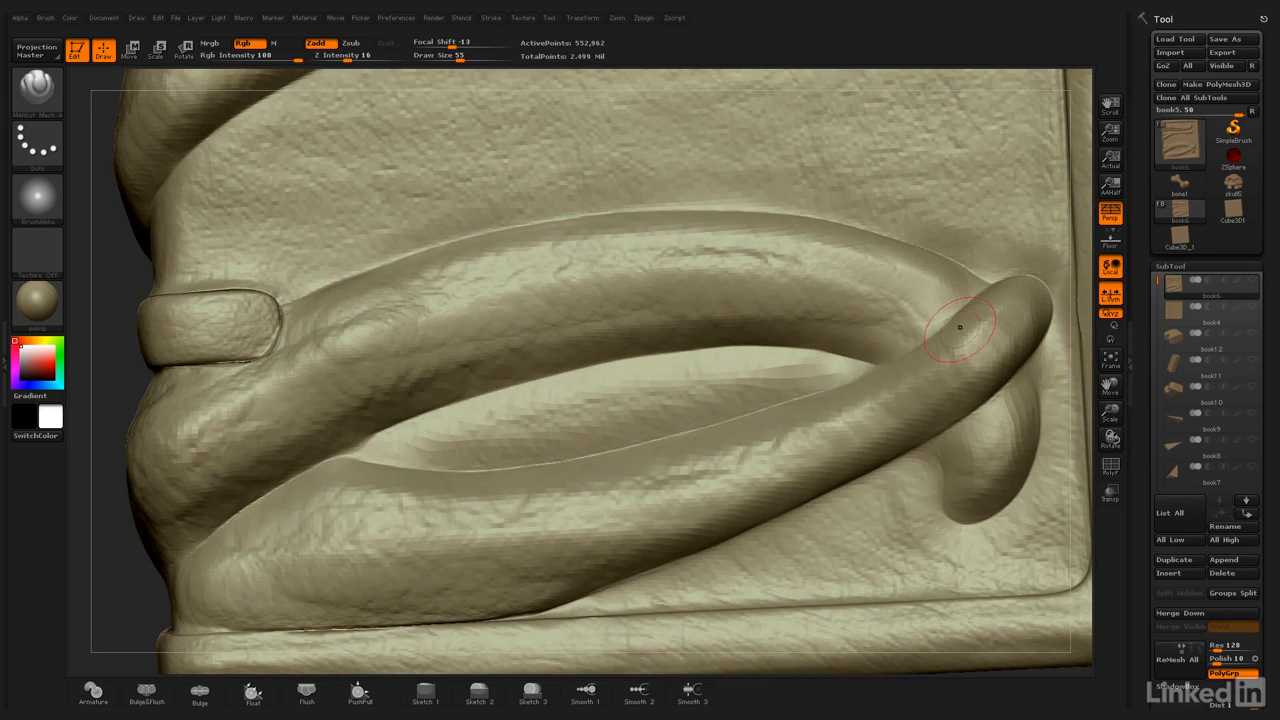
pyautogui.moveTo(960, 327)
pyautogui.mouseDown()
pyautogui.moveTo(731, 411)
pyautogui.moveTo(950, 322)
pyautogui.mouseUp()
pyautogui.hotkey('ctrl', 'z')
pyautogui.moveTo(808, 401); pyautogui.dragTo(962, 313)
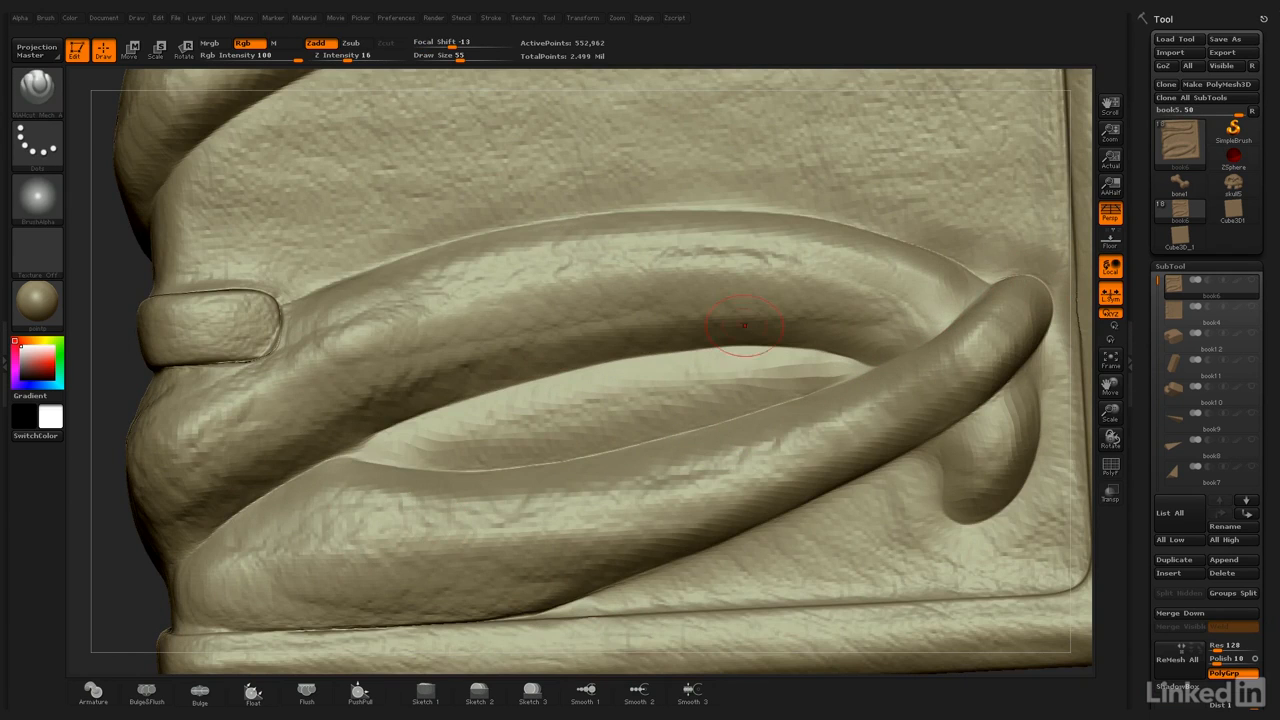
# Carve crisp creases around the small curved tendril and the long bottom tendril below the face on the front cover.
pyautogui.moveTo(1109, 412)
pyautogui.mouseDown()
pyautogui.moveTo(1070, 441)
pyautogui.moveTo(1235, 438)
pyautogui.moveTo(950, 378)
pyautogui.moveTo(1120, 372)
pyautogui.mouseUp()
pyautogui.moveTo(1030, 374); pyautogui.dragTo(995, 372)
pyautogui.moveTo(318, 388)
pyautogui.keyDown('alt'); pyautogui.mouseDown()
pyautogui.moveTo(251, 343)
pyautogui.moveTo(240, 354)
pyautogui.moveTo(266, 306)
pyautogui.mouseUp(); pyautogui.keyUp('alt')
pyautogui.keyDown('alt'); pyautogui.moveTo(160, 262); pyautogui.dragTo(208, 376); pyautogui.keyUp('alt')
pyautogui.moveTo(590, 330)
pyautogui.mouseDown()
pyautogui.moveTo(458, 278)
pyautogui.moveTo(392, 204)
pyautogui.moveTo(342, 312)
pyautogui.moveTo(450, 434)
pyautogui.mouseUp()
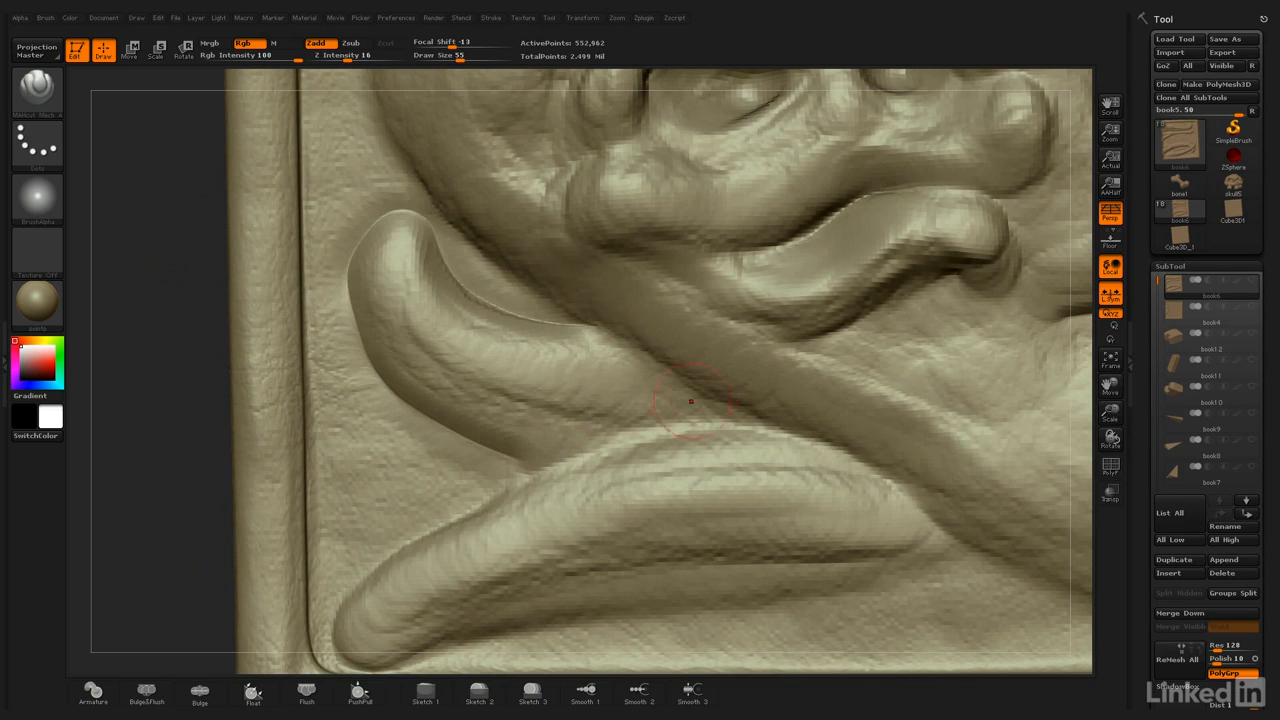
pyautogui.hotkey('ctrl', 'z')
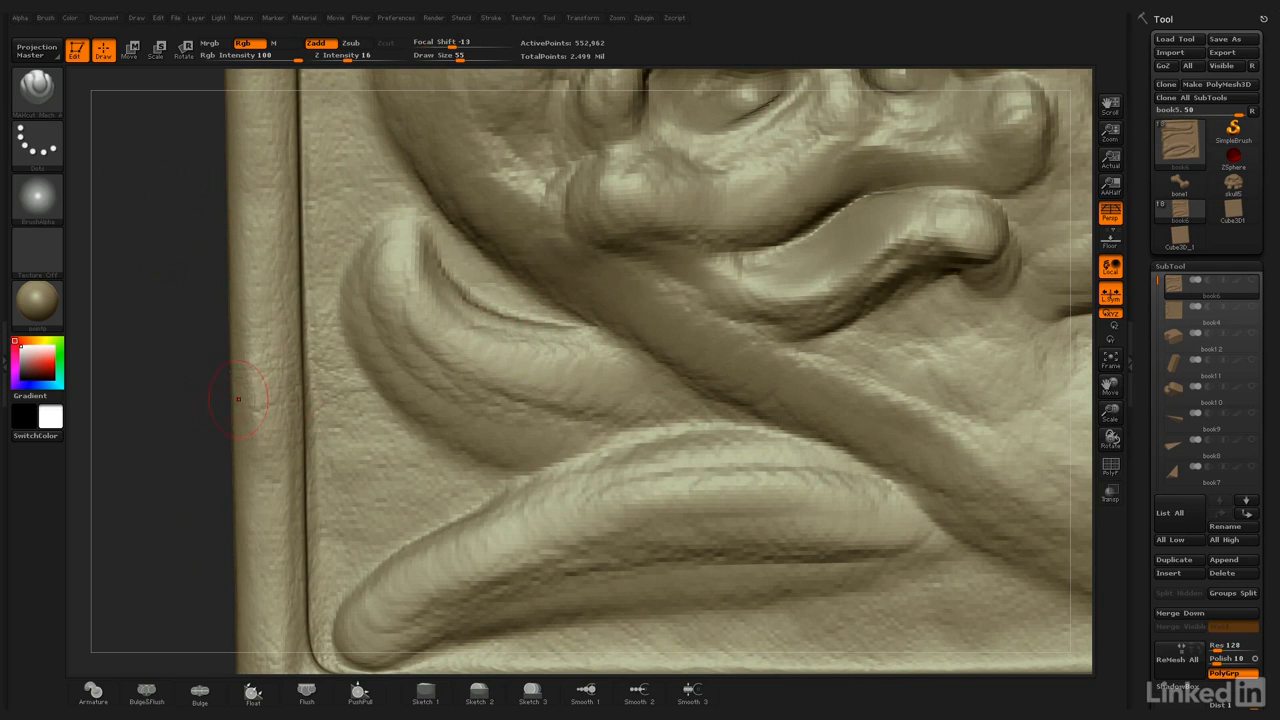
pyautogui.keyDown('alt'); pyautogui.moveTo(200, 380); pyautogui.dragTo(196, 424); pyautogui.keyUp('alt')
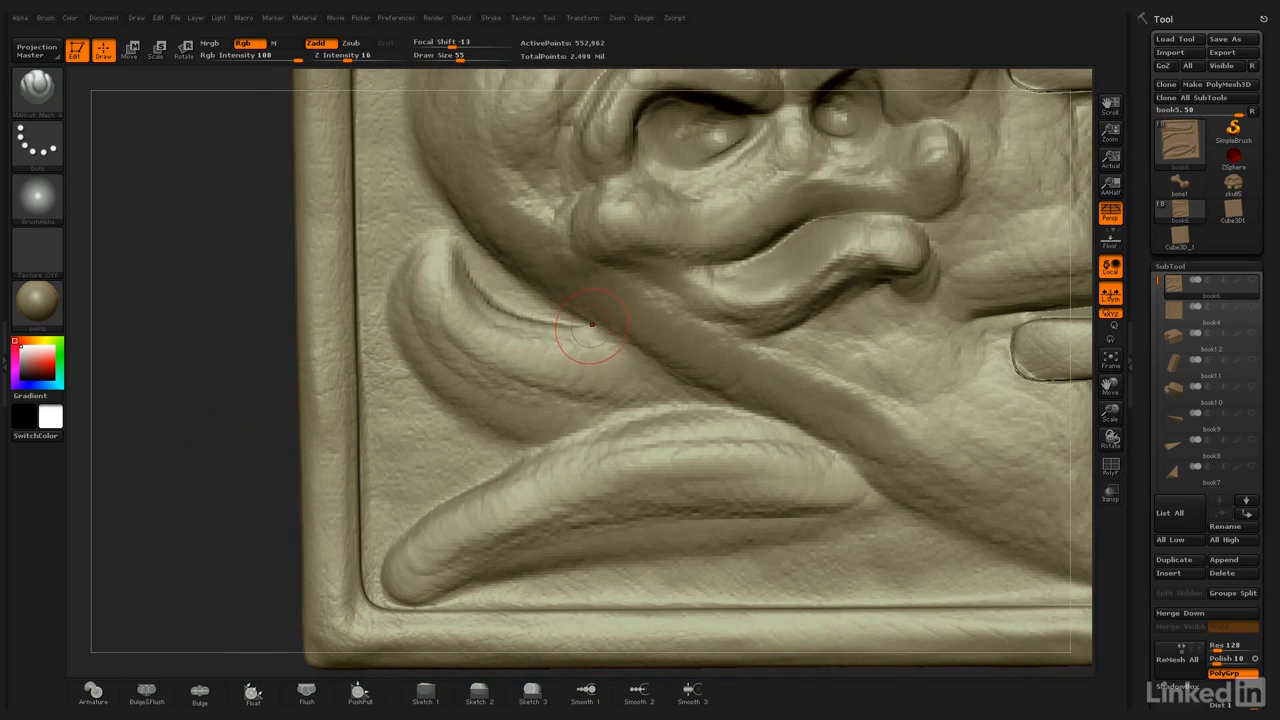
pyautogui.moveTo(578, 326); pyautogui.dragTo(495, 303)
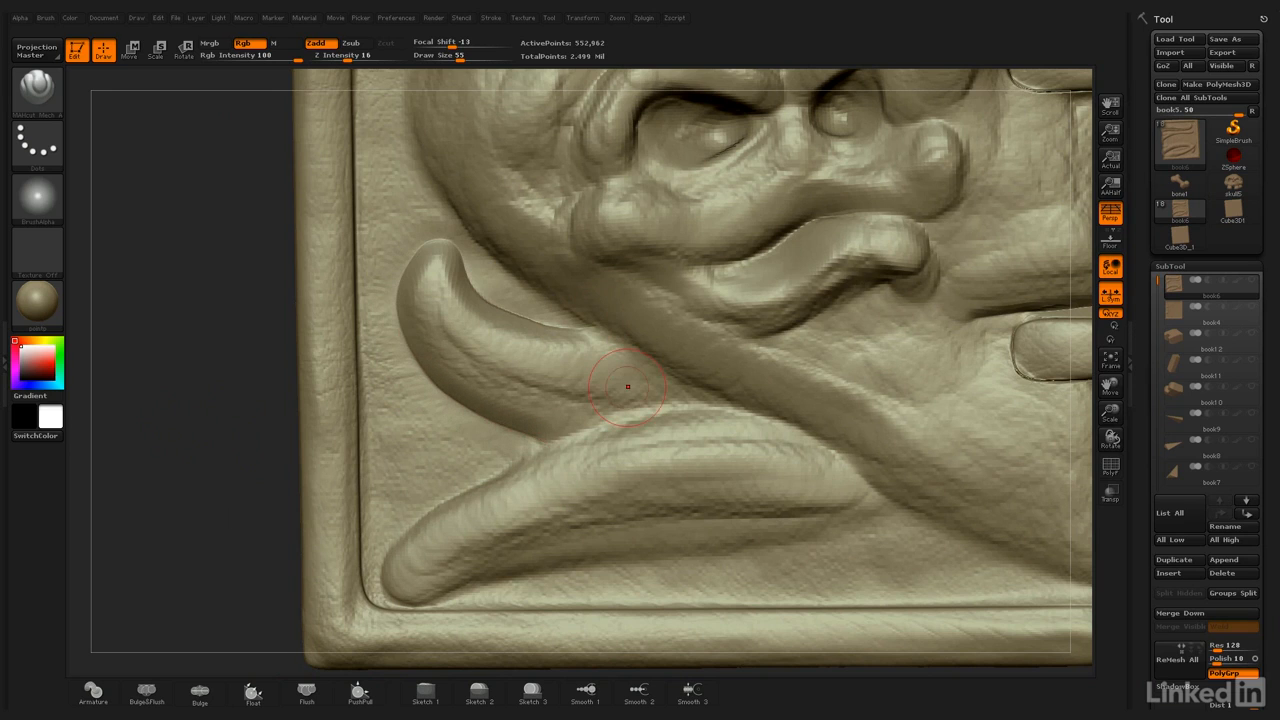
pyautogui.moveTo(715, 406)
pyautogui.mouseDown()
pyautogui.moveTo(590, 426)
pyautogui.moveTo(457, 492)
pyautogui.mouseUp()
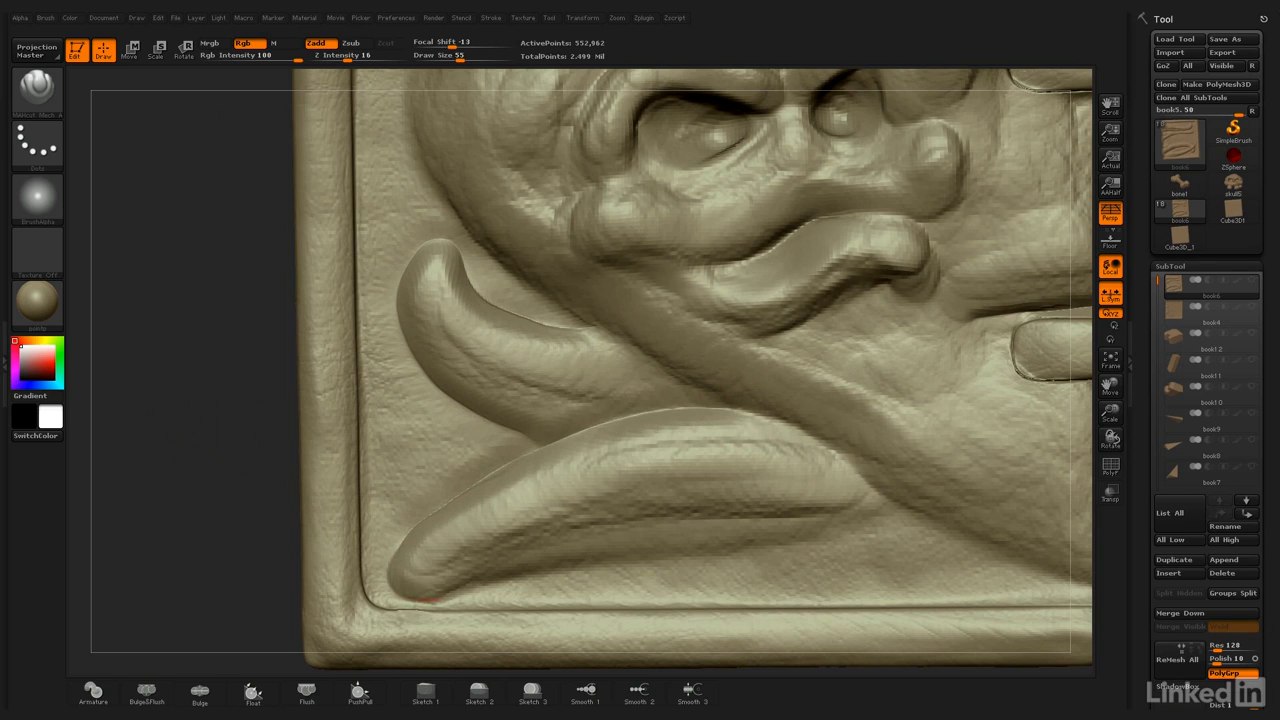
pyautogui.moveTo(574, 553); pyautogui.dragTo(915, 517)
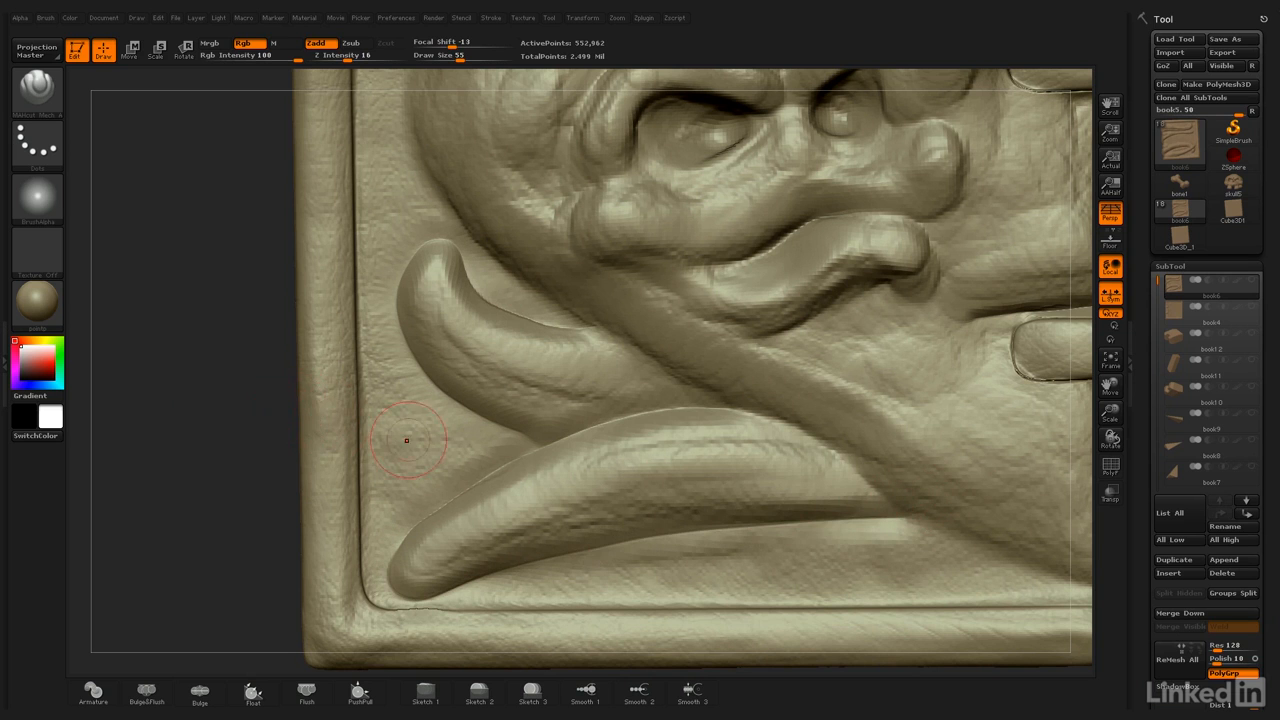
# Sharpen the edges around the rounded bump and the curved horn above the head on the front cover.
pyautogui.keyDown('alt'); pyautogui.moveTo(230, 170); pyautogui.dragTo(196, 456); pyautogui.keyUp('alt')
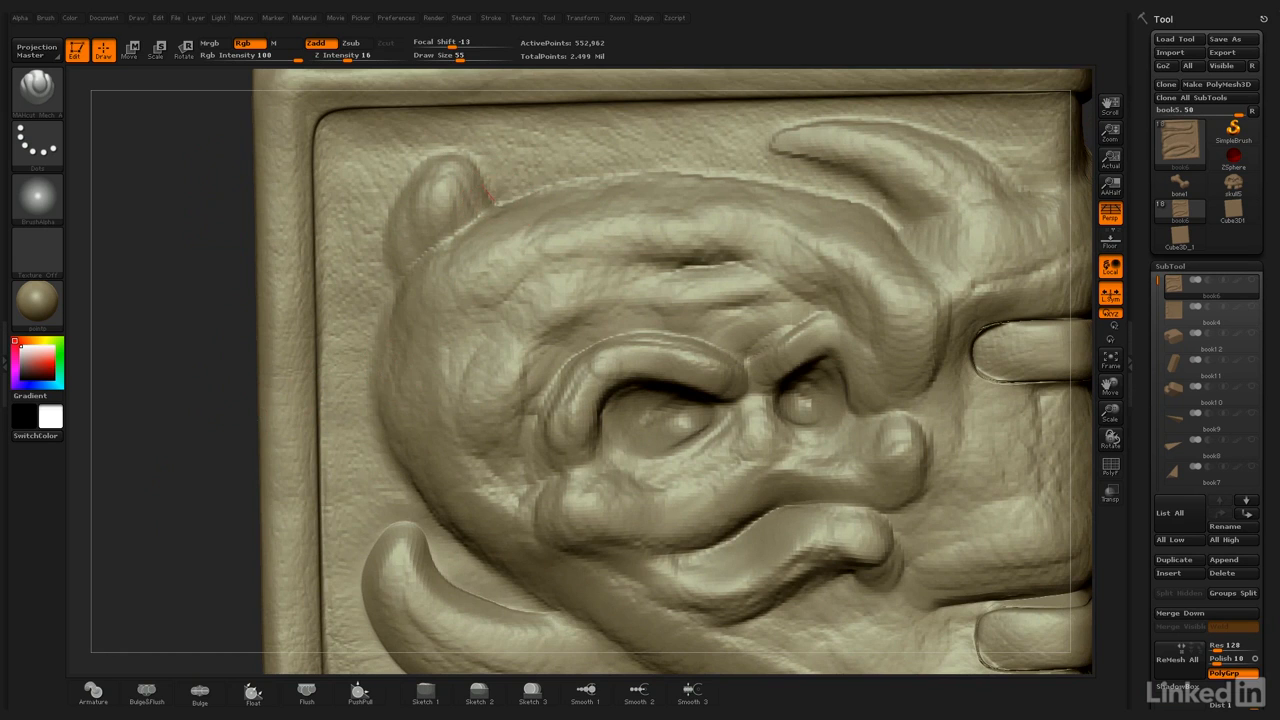
pyautogui.moveTo(462, 152)
pyautogui.mouseDown()
pyautogui.moveTo(410, 166)
pyautogui.moveTo(386, 255)
pyautogui.mouseUp()
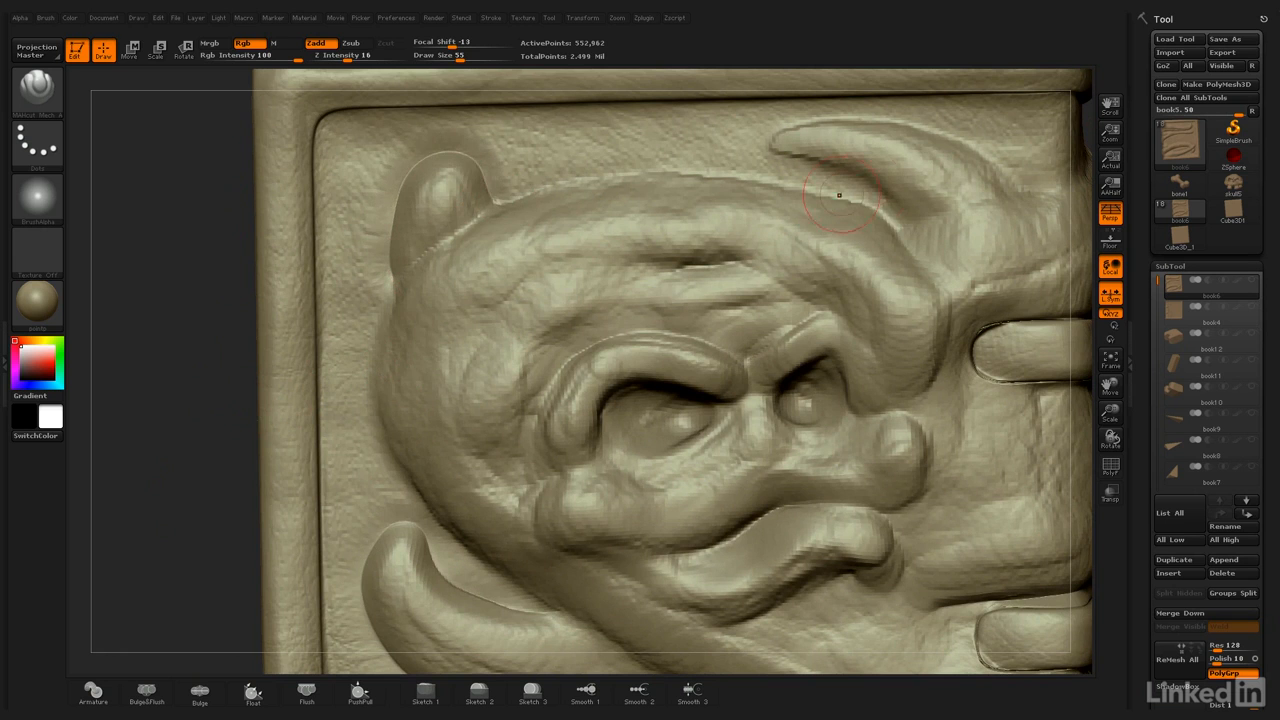
pyautogui.keyDown('alt'); pyautogui.moveTo(190, 170); pyautogui.dragTo(106, 270); pyautogui.keyUp('alt')
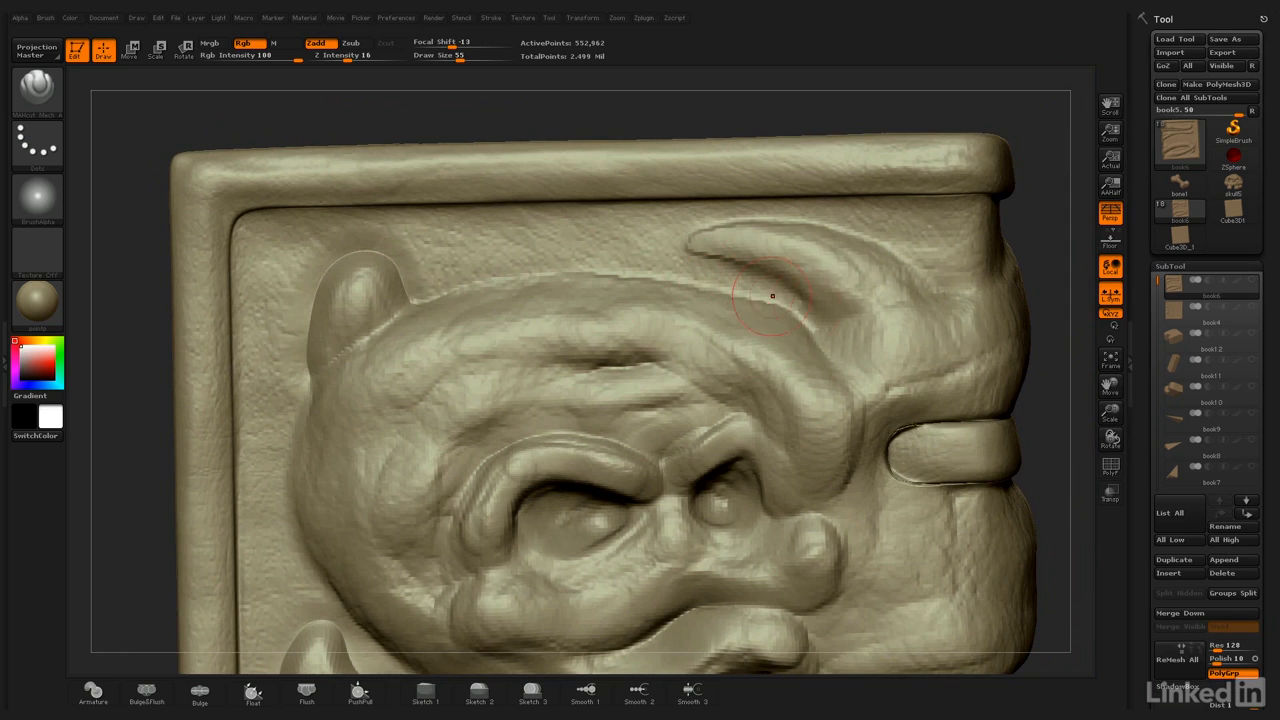
pyautogui.moveTo(800, 297)
pyautogui.mouseDown()
pyautogui.moveTo(745, 256)
pyautogui.moveTo(692, 244)
pyautogui.moveTo(711, 222)
pyautogui.moveTo(797, 222)
pyautogui.moveTo(893, 256)
pyautogui.moveTo(926, 290)
pyautogui.mouseUp()
pyautogui.moveTo(1050, 240); pyautogui.dragTo(951, 226)
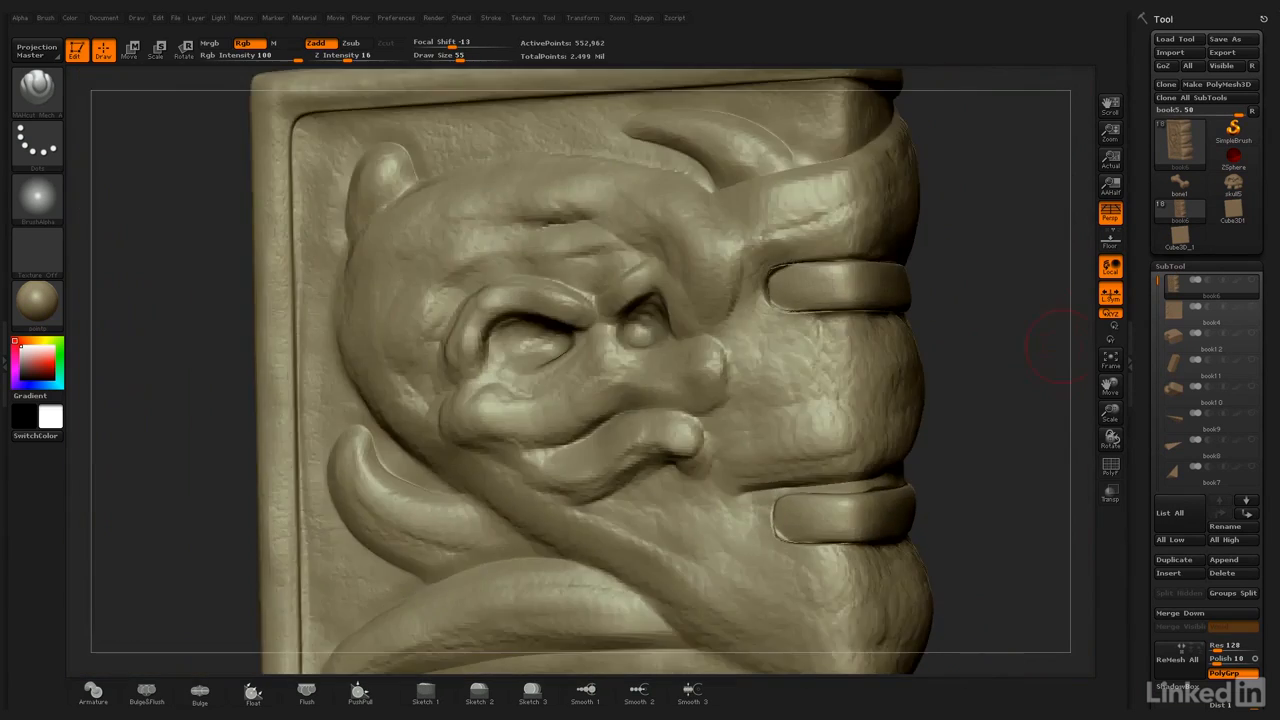
# Carve crisp creases around the head's outline, the snout and the diagonal tendril beneath the face.
pyautogui.moveTo(1062, 346)
pyautogui.keyDown('alt'); pyautogui.mouseDown()
pyautogui.moveTo(972, 398)
pyautogui.moveTo(1040, 398)
pyautogui.mouseUp(); pyautogui.keyUp('alt')
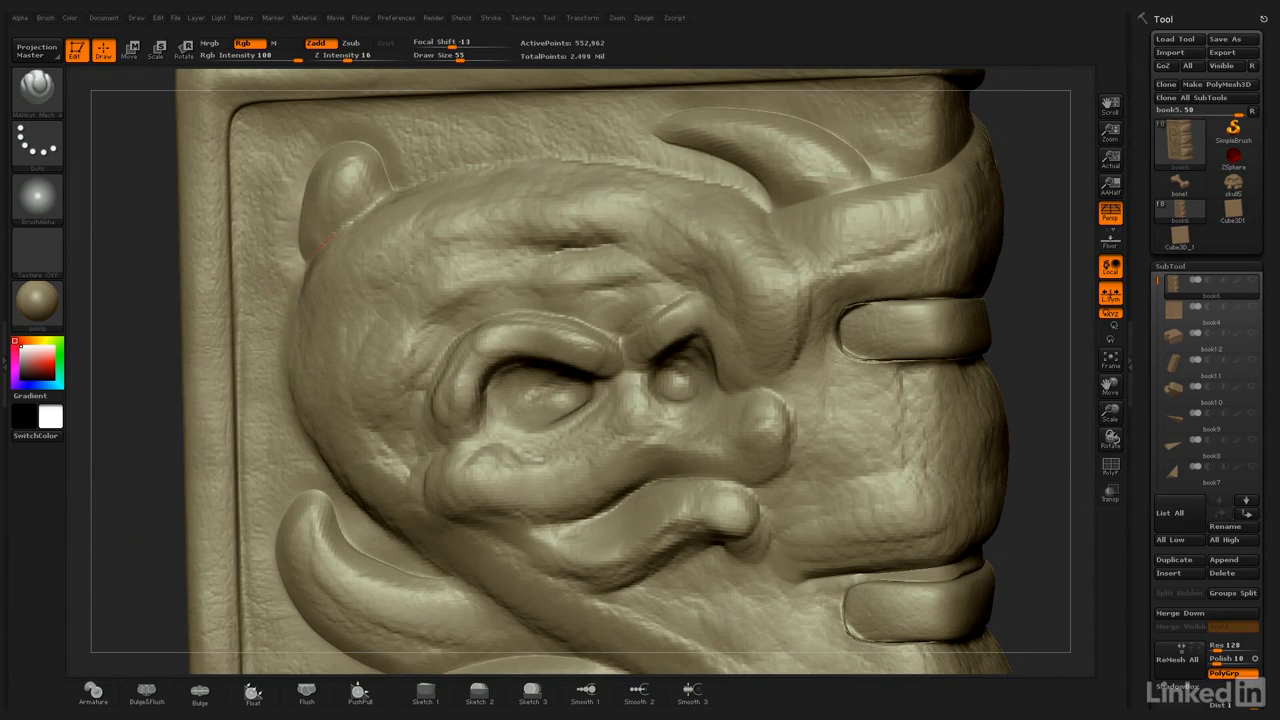
pyautogui.moveTo(412, 183)
pyautogui.mouseDown()
pyautogui.moveTo(512, 163)
pyautogui.moveTo(620, 163)
pyautogui.moveTo(708, 185)
pyautogui.moveTo(765, 228)
pyautogui.moveTo(792, 285)
pyautogui.moveTo(775, 376)
pyautogui.moveTo(790, 419)
pyautogui.moveTo(767, 475)
pyautogui.mouseUp()
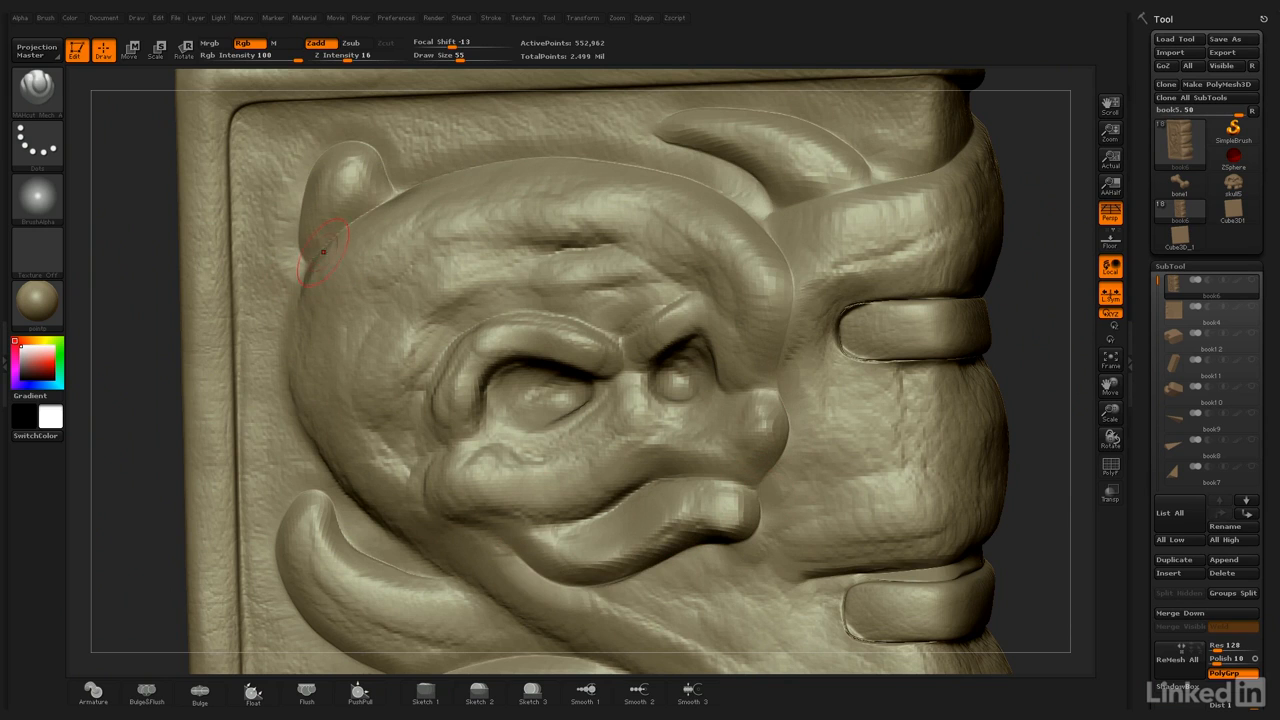
pyautogui.moveTo(322, 250)
pyautogui.mouseDown()
pyautogui.moveTo(298, 424)
pyautogui.moveTo(405, 530)
pyautogui.moveTo(548, 632)
pyautogui.mouseUp()
pyautogui.keyDown('alt'); pyautogui.moveTo(612, 638); pyautogui.dragTo(503, 413, button='right'); pyautogui.keyUp('alt')
pyautogui.moveTo(448, 415); pyautogui.dragTo(832, 610)
pyautogui.moveTo(950, 573)
pyautogui.mouseDown(button='right')
pyautogui.moveTo(964, 573)
pyautogui.moveTo(950, 573)
pyautogui.mouseUp(button='right')
# Define the brows, cheeks, lips and forehead wrinkles of the face with crisp creases.
pyautogui.moveTo(612, 312); pyautogui.dragTo(732, 370)
pyautogui.keyDown('alt'); pyautogui.moveTo(1010, 215); pyautogui.dragTo(917, 397, button='right'); pyautogui.keyUp('alt')
pyautogui.keyDown('alt'); pyautogui.moveTo(920, 334); pyautogui.dragTo(1022, 320, button='right'); pyautogui.keyUp('alt')
pyautogui.moveTo(520, 268)
pyautogui.mouseDown()
pyautogui.moveTo(400, 262)
pyautogui.moveTo(335, 340)
pyautogui.mouseUp()
pyautogui.moveTo(563, 250)
pyautogui.mouseDown()
pyautogui.moveTo(618, 246)
pyautogui.moveTo(638, 300)
pyautogui.mouseUp()
pyautogui.moveTo(342, 398)
pyautogui.mouseDown()
pyautogui.moveTo(346, 436)
pyautogui.moveTo(410, 474)
pyautogui.moveTo(548, 432)
pyautogui.moveTo(646, 436)
pyautogui.moveTo(640, 470)
pyautogui.mouseUp()
pyautogui.moveTo(686, 382); pyautogui.dragTo(660, 418)
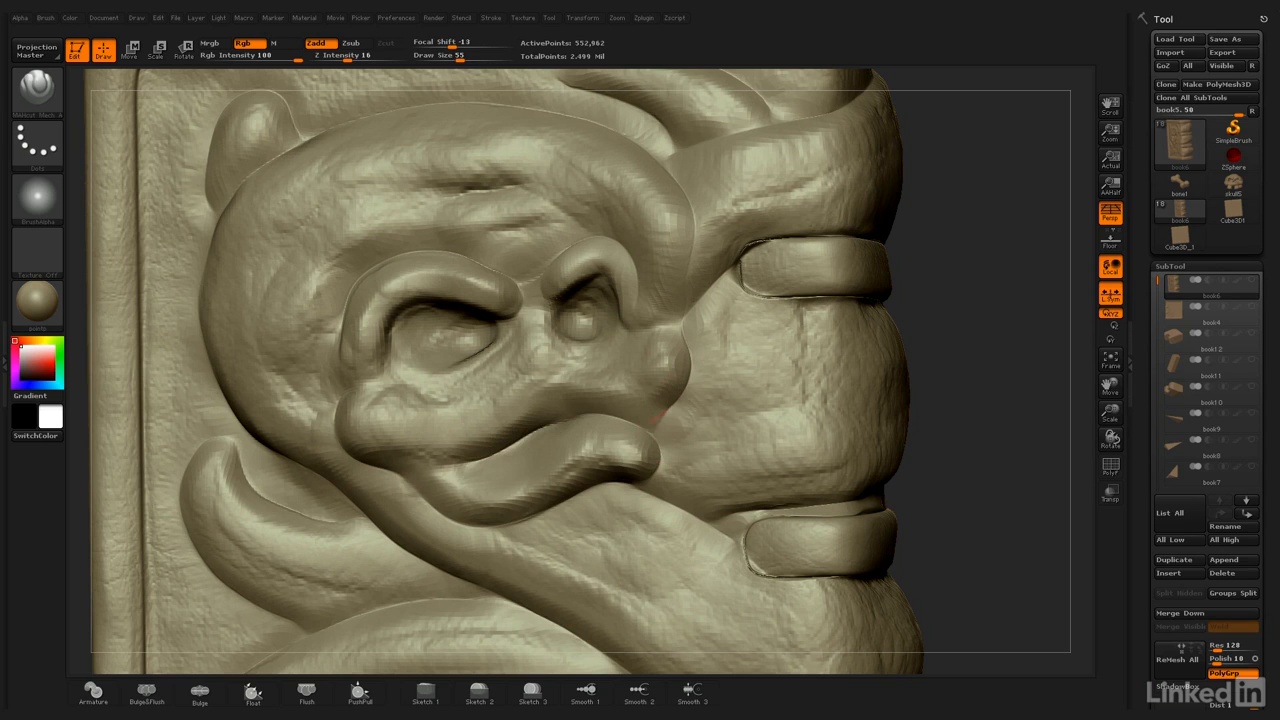
pyautogui.moveTo(322, 244)
pyautogui.mouseDown()
pyautogui.moveTo(314, 222)
pyautogui.moveTo(586, 160)
pyautogui.mouseUp()
pyautogui.moveTo(346, 268)
pyautogui.mouseDown()
pyautogui.moveTo(364, 250)
pyautogui.moveTo(598, 212)
pyautogui.mouseUp()
# Carve a crease along the underside of the crossing lower tendril near its tip on the back cover.
pyautogui.moveTo(986, 286)
pyautogui.keyDown('alt'); pyautogui.mouseDown()
pyautogui.moveTo(654, 286)
pyautogui.moveTo(915, 304)
pyautogui.mouseUp(); pyautogui.keyUp('alt')
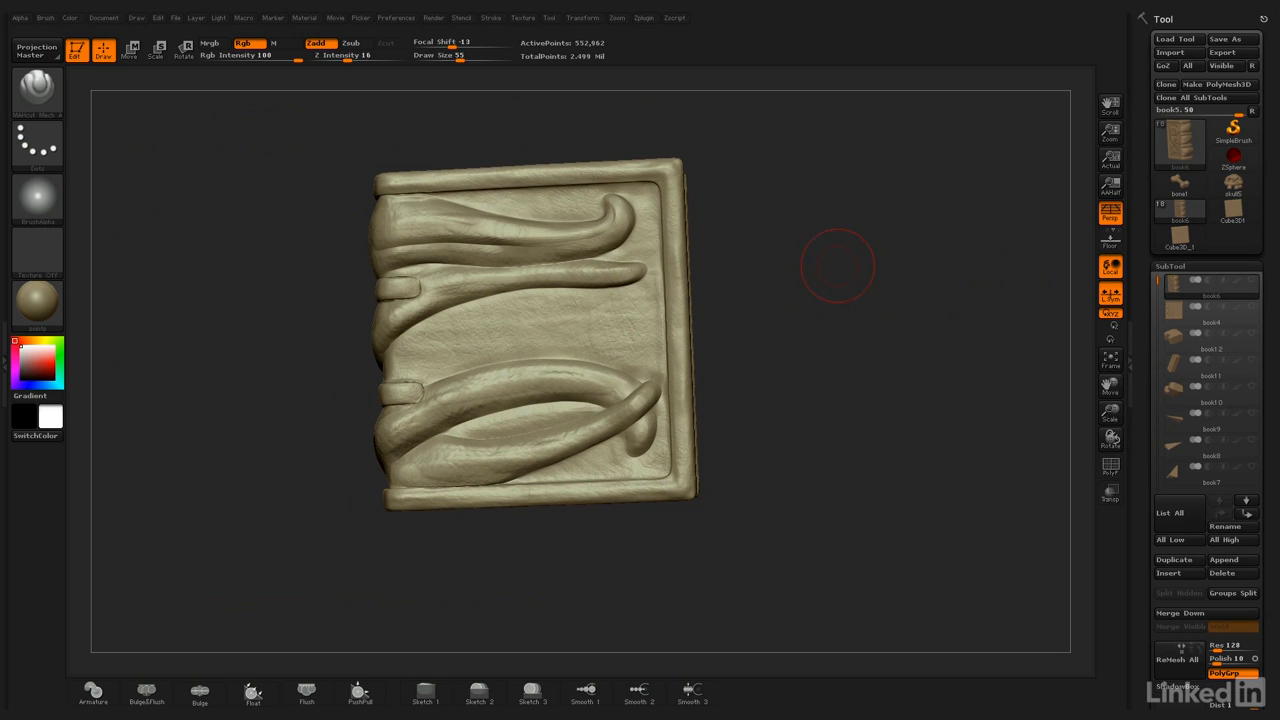
pyautogui.moveTo(793, 288); pyautogui.dragTo(890, 378)
pyautogui.keyDown('alt'); pyautogui.moveTo(803, 457); pyautogui.dragTo(808, 330); pyautogui.keyUp('alt')
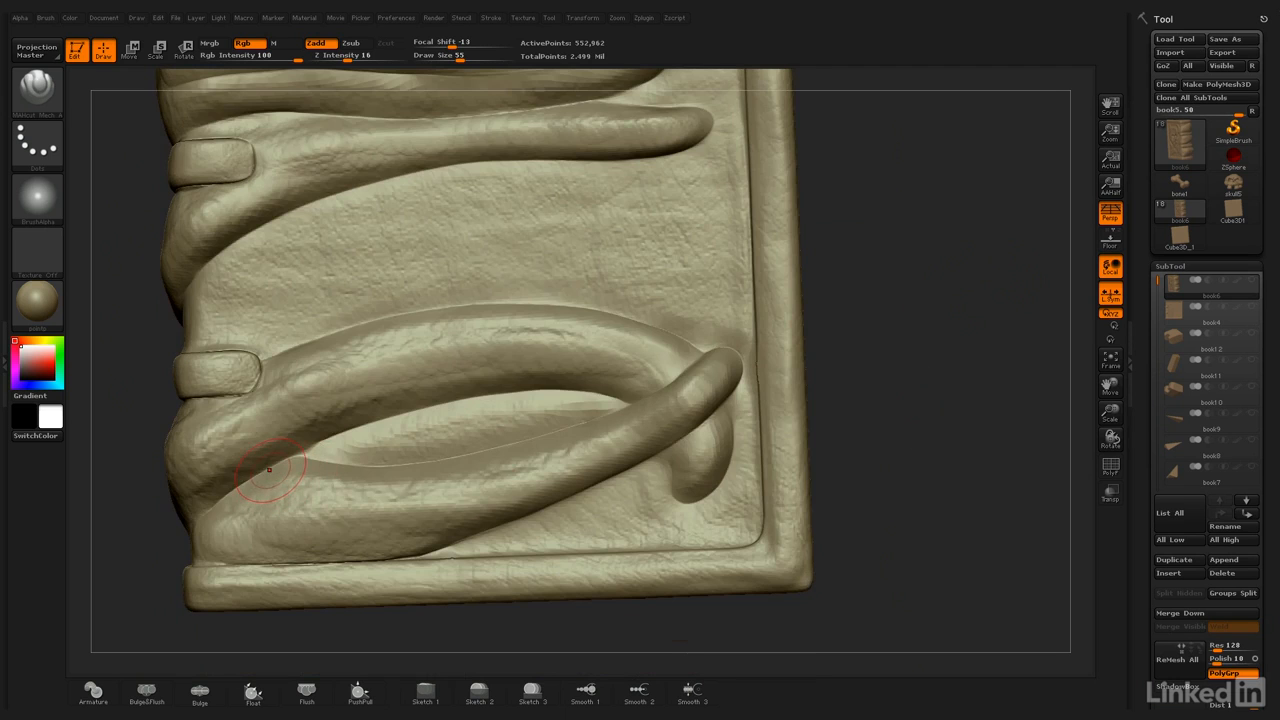
pyautogui.moveTo(846, 370)
pyautogui.keyDown('alt'); pyautogui.mouseDown()
pyautogui.moveTo(846, 450)
pyautogui.moveTo(668, 494)
pyautogui.moveTo(362, 522)
pyautogui.mouseUp(); pyautogui.keyUp('alt')
pyautogui.hotkey('ctrl', 'z')
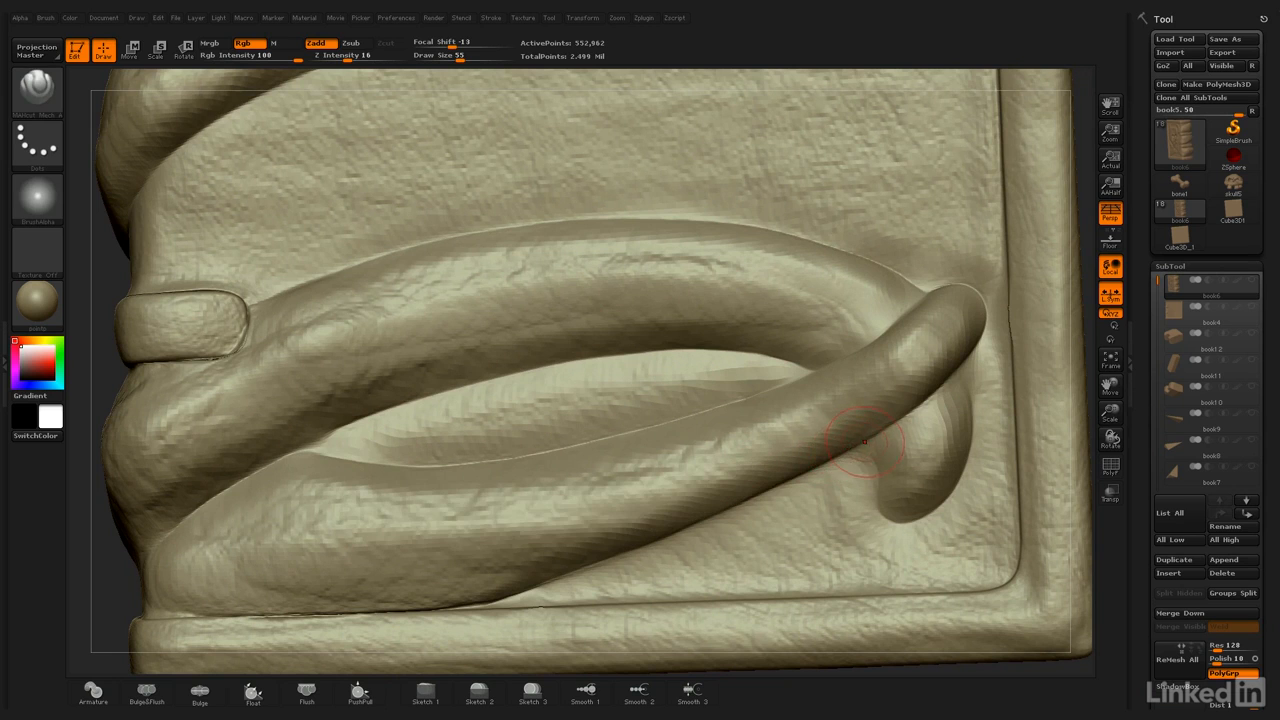
pyautogui.moveTo(858, 442)
pyautogui.mouseDown()
pyautogui.moveTo(680, 490)
pyautogui.moveTo(588, 497)
pyautogui.moveTo(358, 482)
pyautogui.moveTo(301, 458)
pyautogui.moveTo(505, 494)
pyautogui.moveTo(705, 478)
pyautogui.mouseUp()
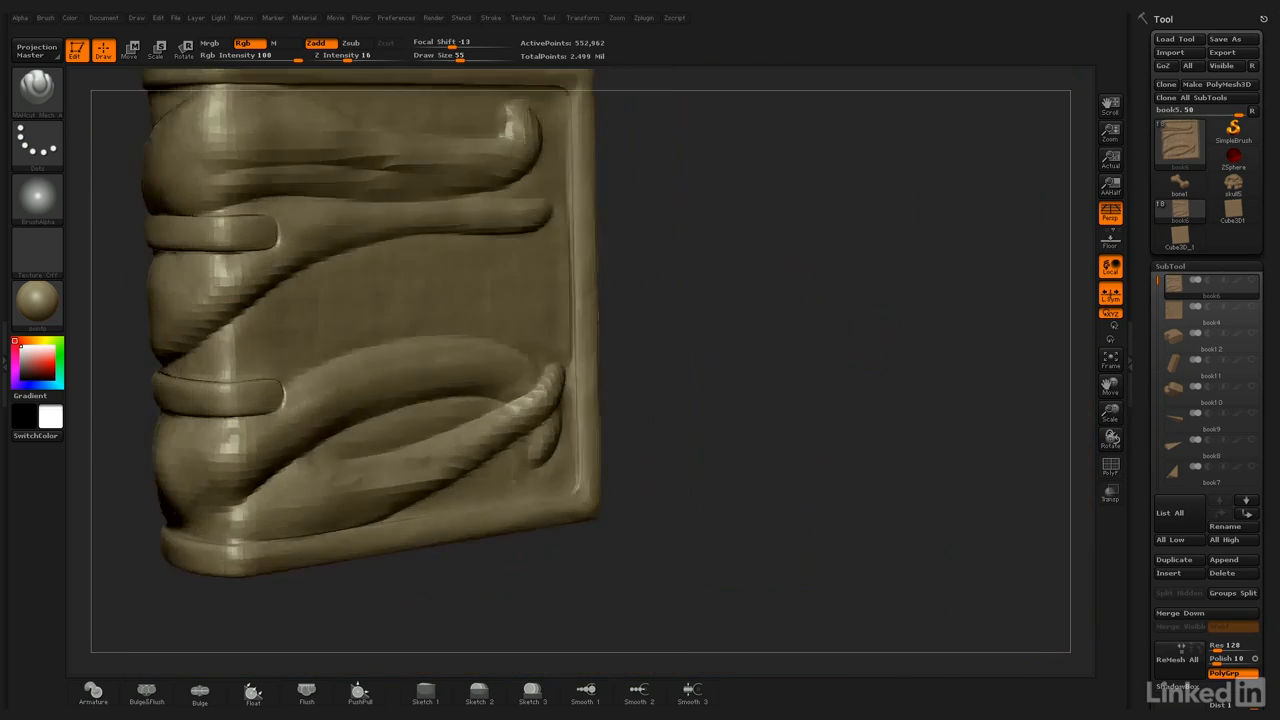
# Examine the carved creases and tendril edges on the front cover, spine and back cover.
pyautogui.moveTo(754, 389); pyautogui.dragTo(847, 289)
pyautogui.moveTo(830, 277)
pyautogui.mouseDown()
pyautogui.moveTo(785, 273)
pyautogui.moveTo(871, 251)
pyautogui.mouseUp()
pyautogui.moveTo(710, 255); pyautogui.dragTo(624, 227)
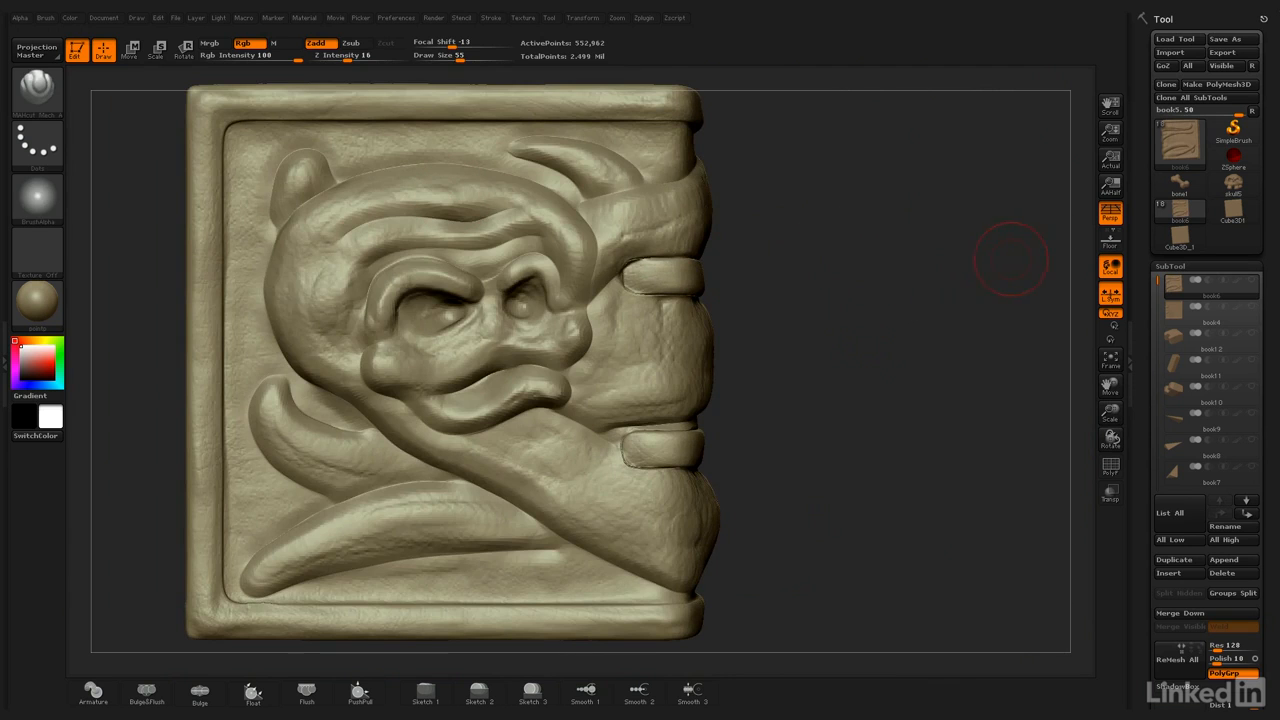
pyautogui.moveTo(1020, 255); pyautogui.dragTo(866, 205)
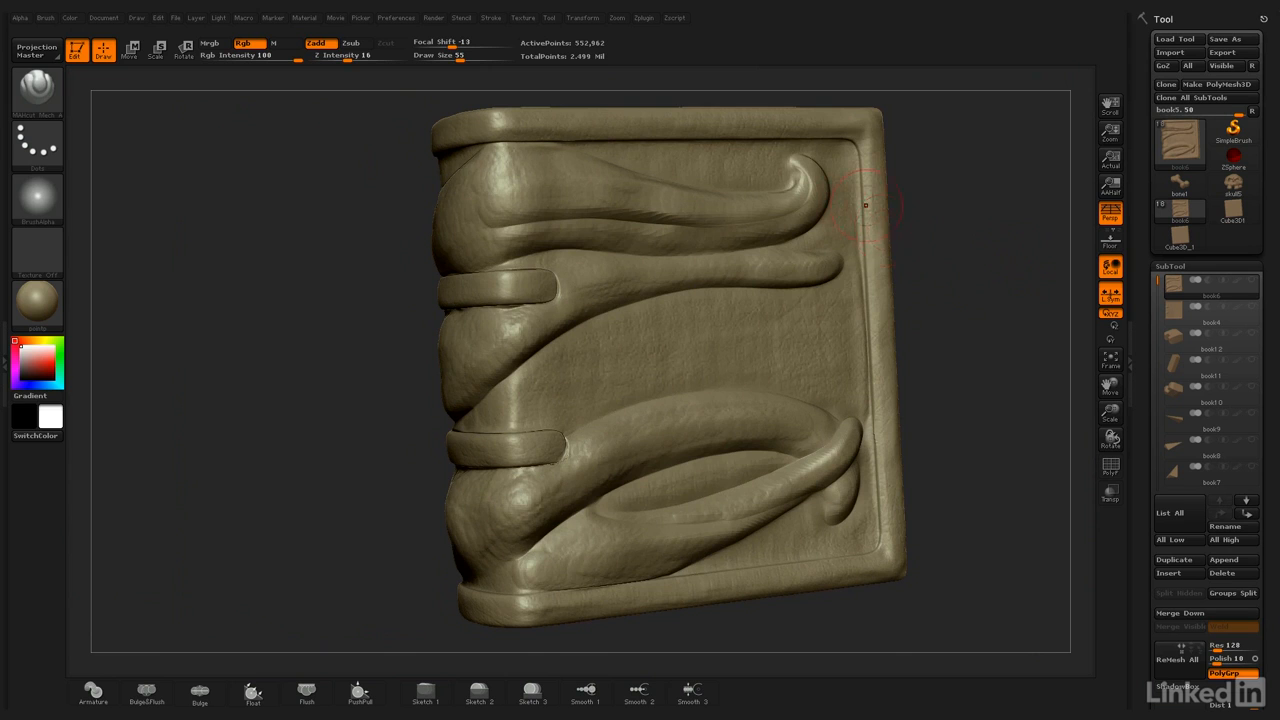
pyautogui.moveTo(991, 218)
pyautogui.mouseDown()
pyautogui.moveTo(892, 188)
pyautogui.moveTo(795, 191)
pyautogui.mouseUp()
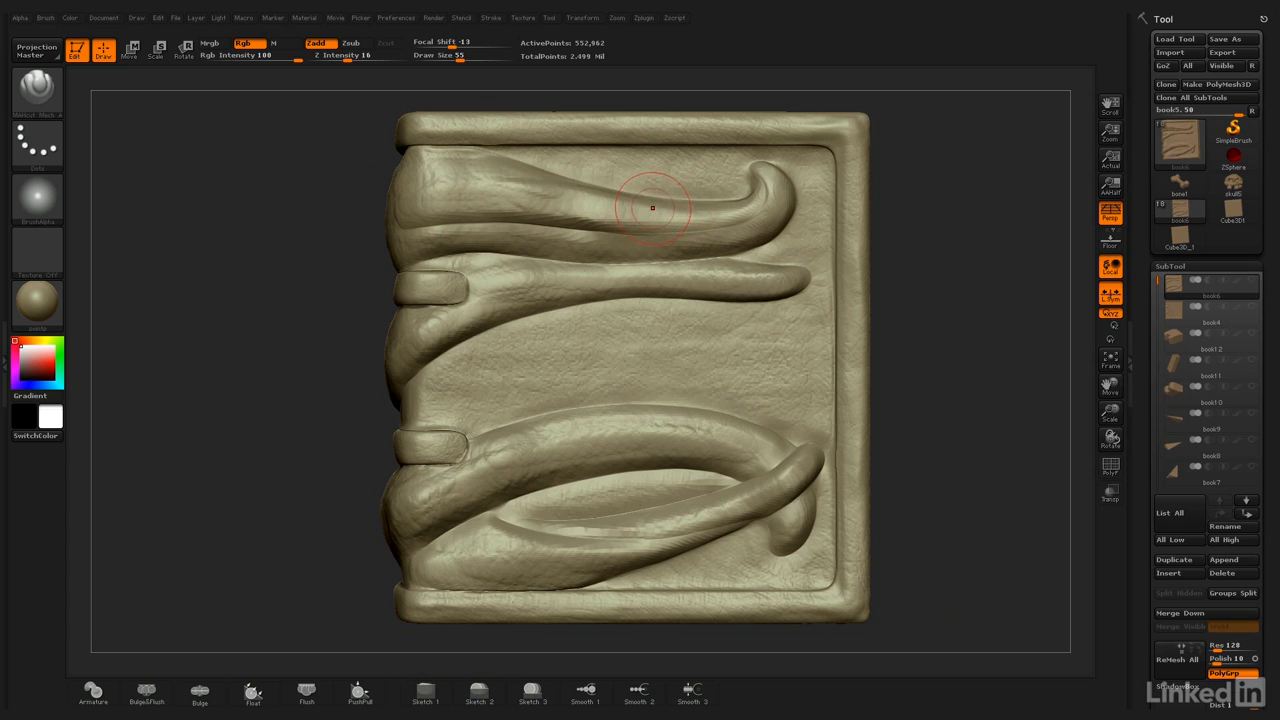
pyautogui.keyDown('alt'); pyautogui.moveTo(950, 265); pyautogui.dragTo(862, 253); pyautogui.keyUp('alt')
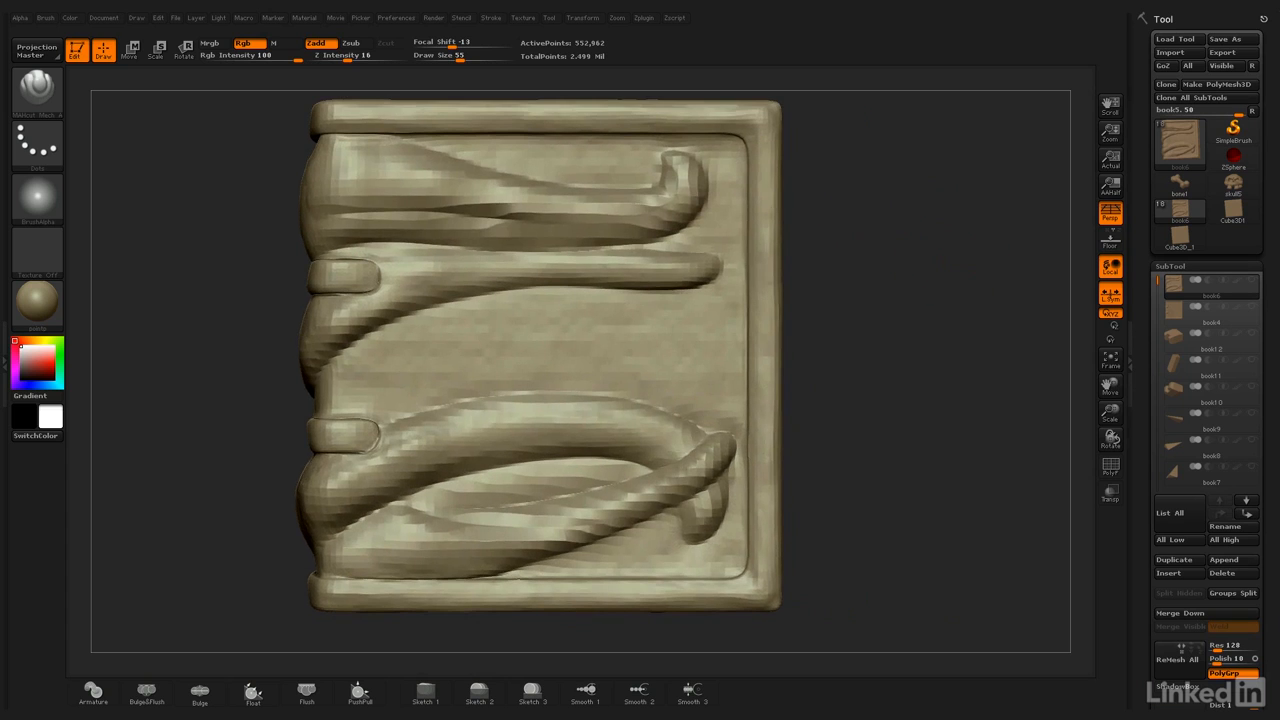